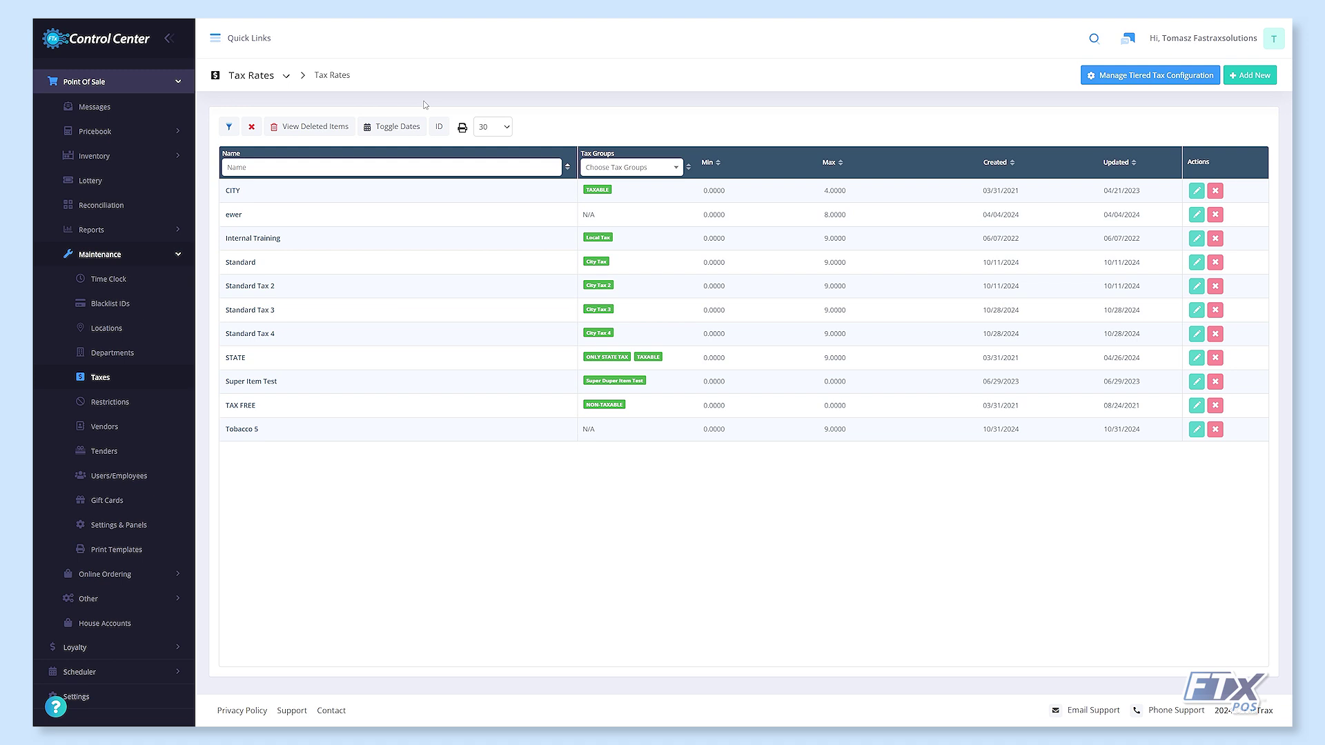
Step: Create a new tax rate named Standard Tax 5, leaving its account number blank
click(285, 76)
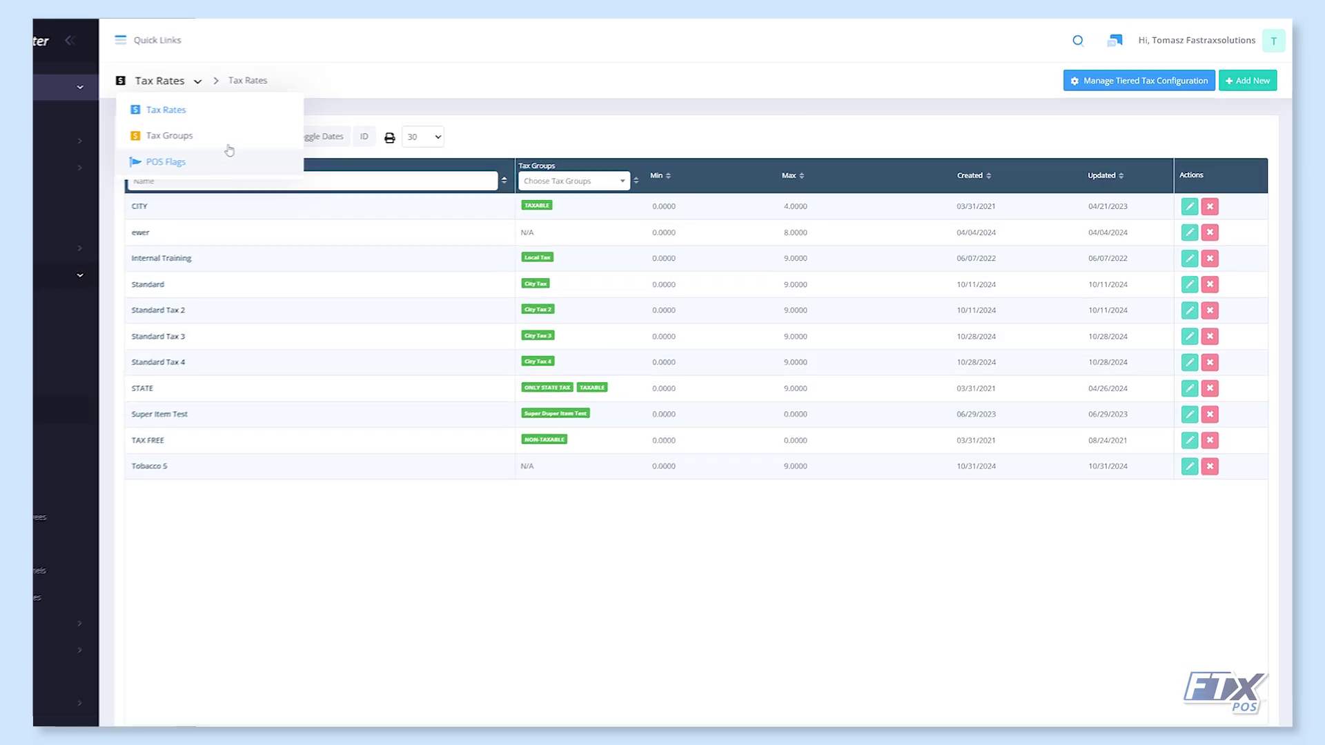
click(158, 120)
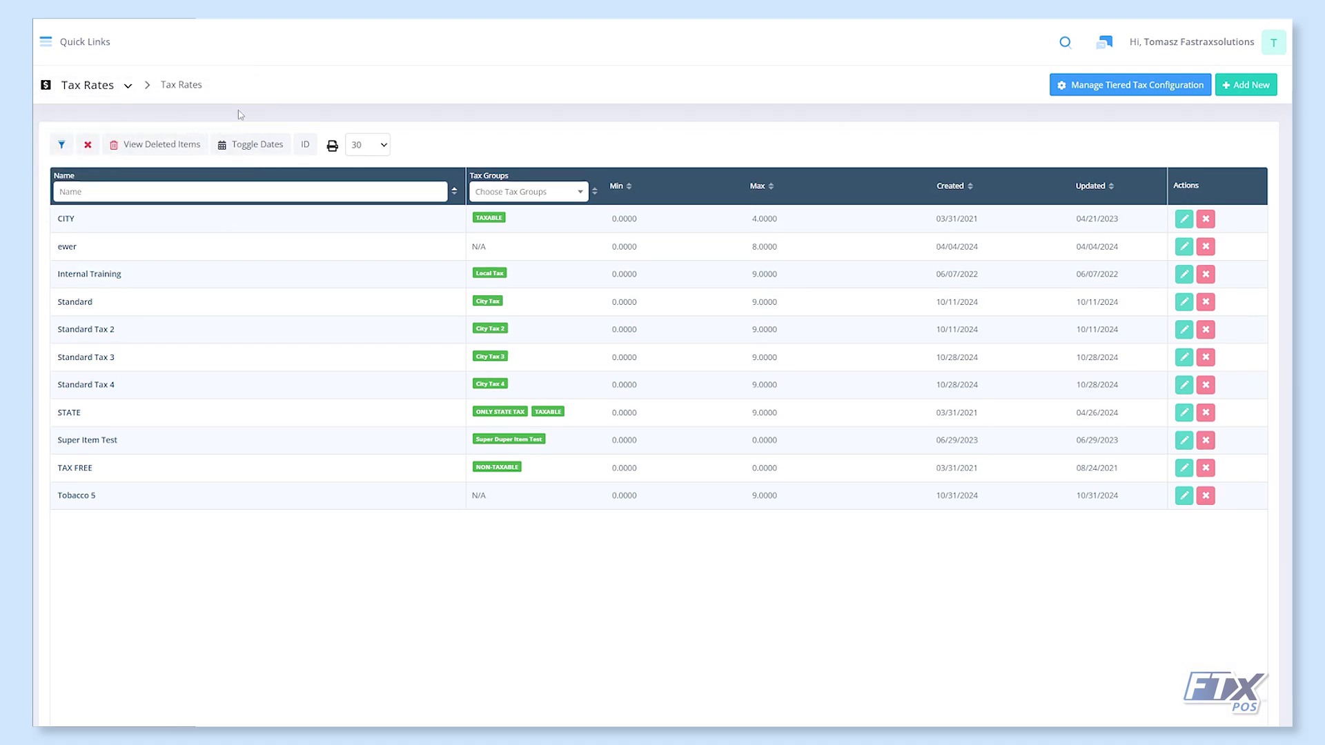
click(1233, 98)
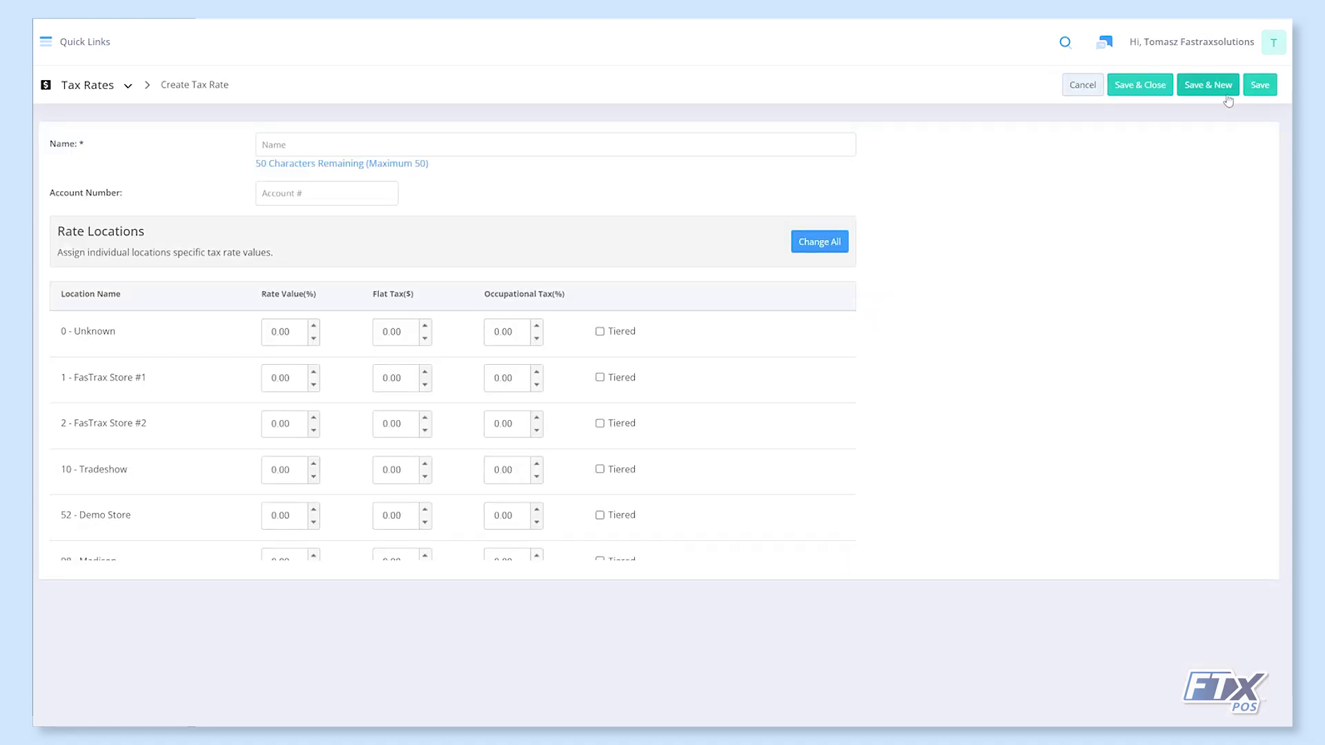
click(378, 145)
text(S)
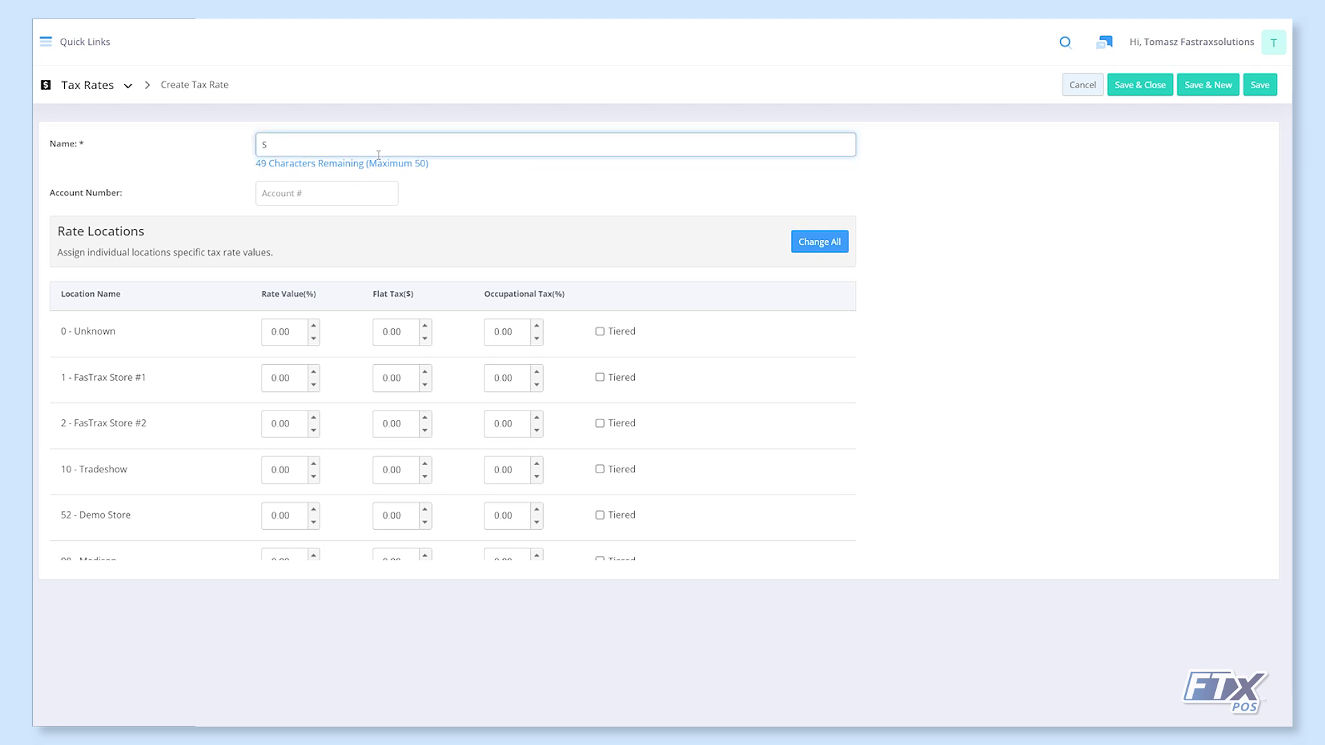
text(tandard Tax 5)
click(307, 189)
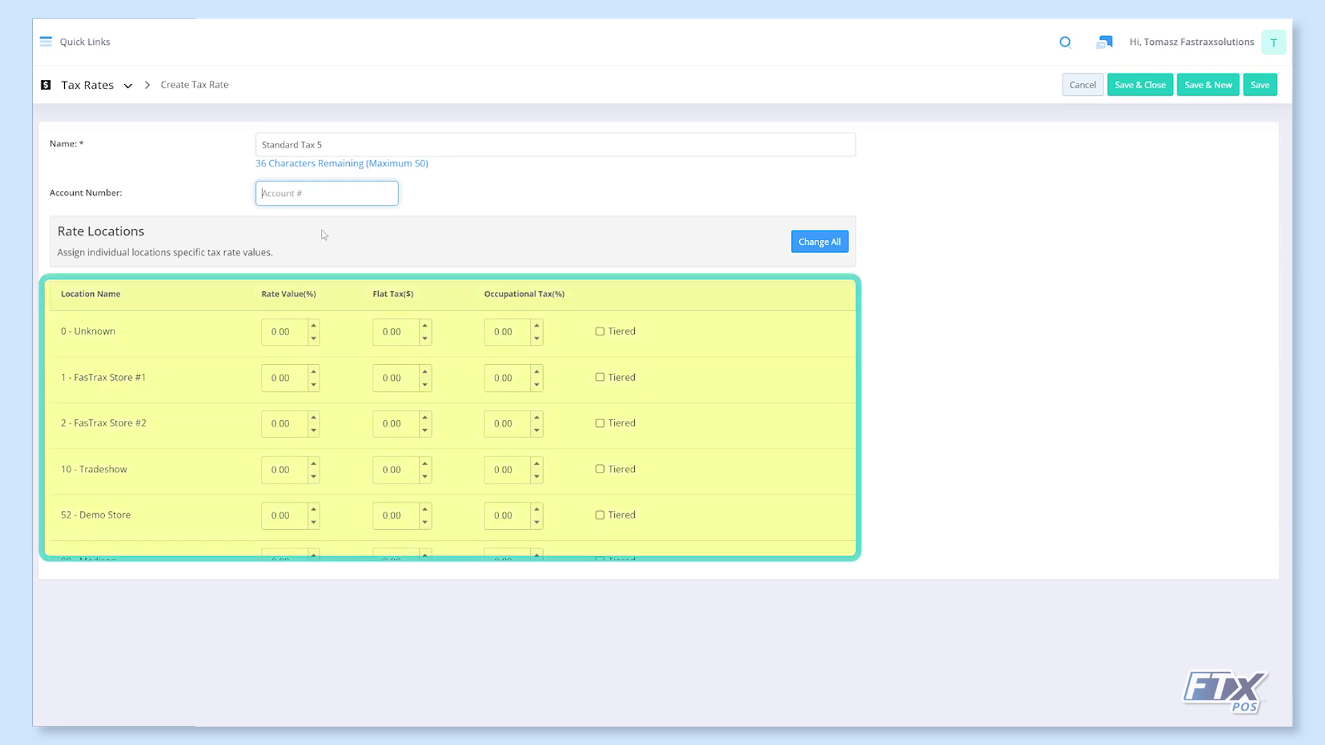
click(349, 330)
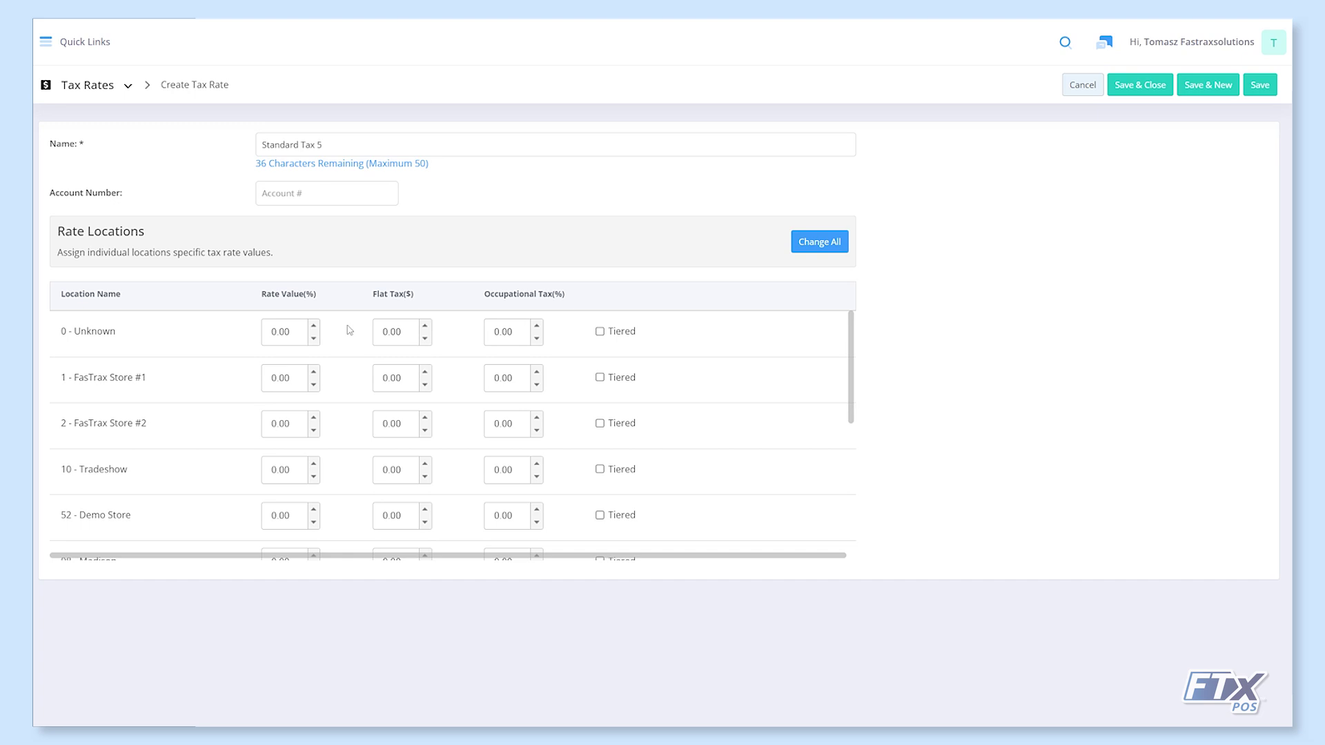
Step: Set the rate value to 9% for Unknown, FasTrax Store #1, FasTrax Store #2, Tradeshow and Demo Store, and save and close the tax rate
click(297, 330)
drag(297, 330, 245, 328)
text(9)
click(293, 377)
drag(294, 377, 242, 376)
text(9)
click(290, 423)
drag(290, 424, 246, 424)
text(9)
drag(296, 470, 244, 475)
text(9)
drag(297, 515, 260, 518)
text(9)
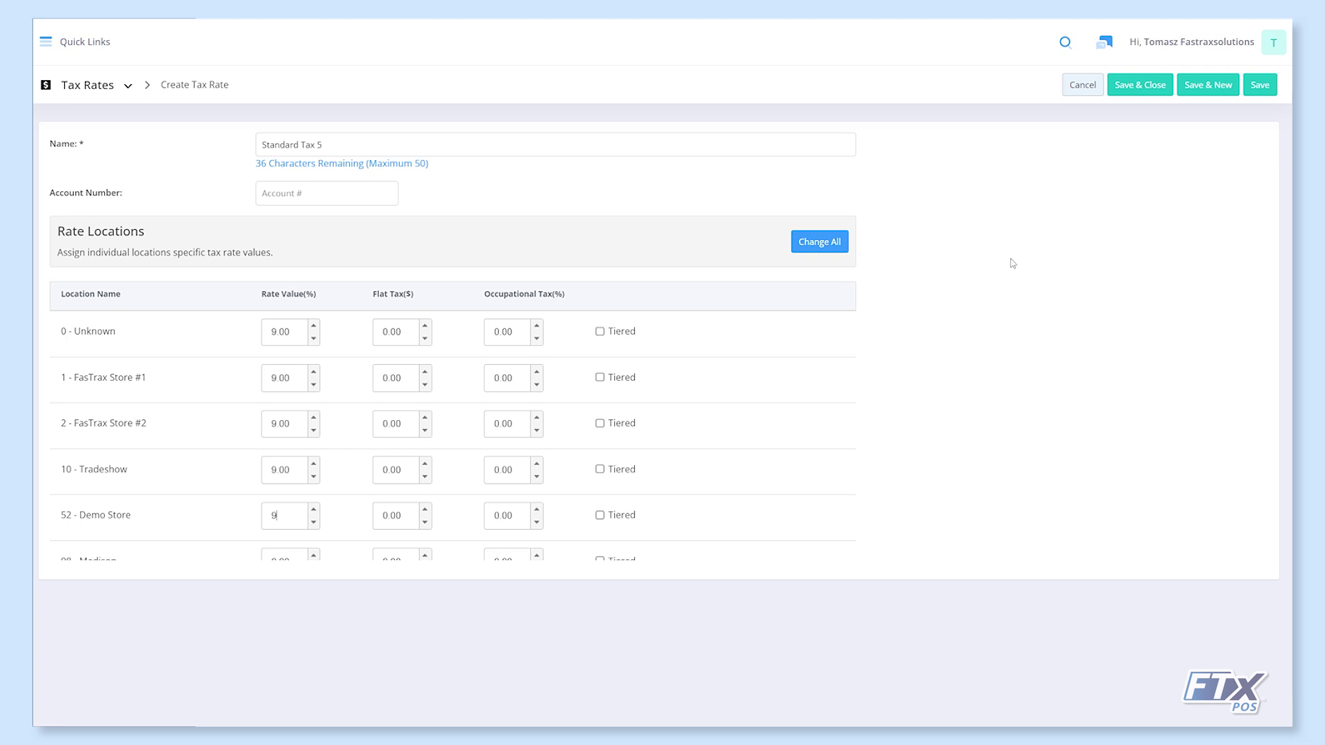
click(1149, 84)
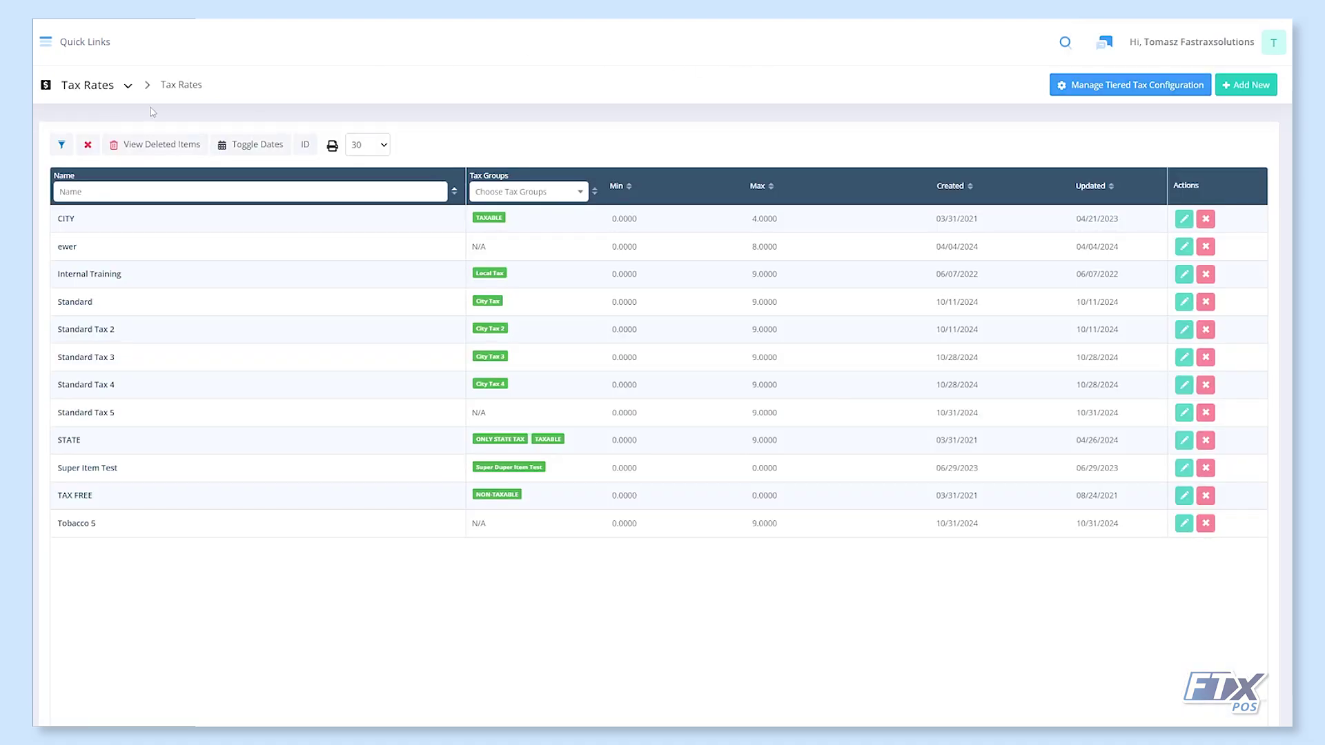
Step: Start a new tax group with City Tax 5 as both its name and description
click(128, 88)
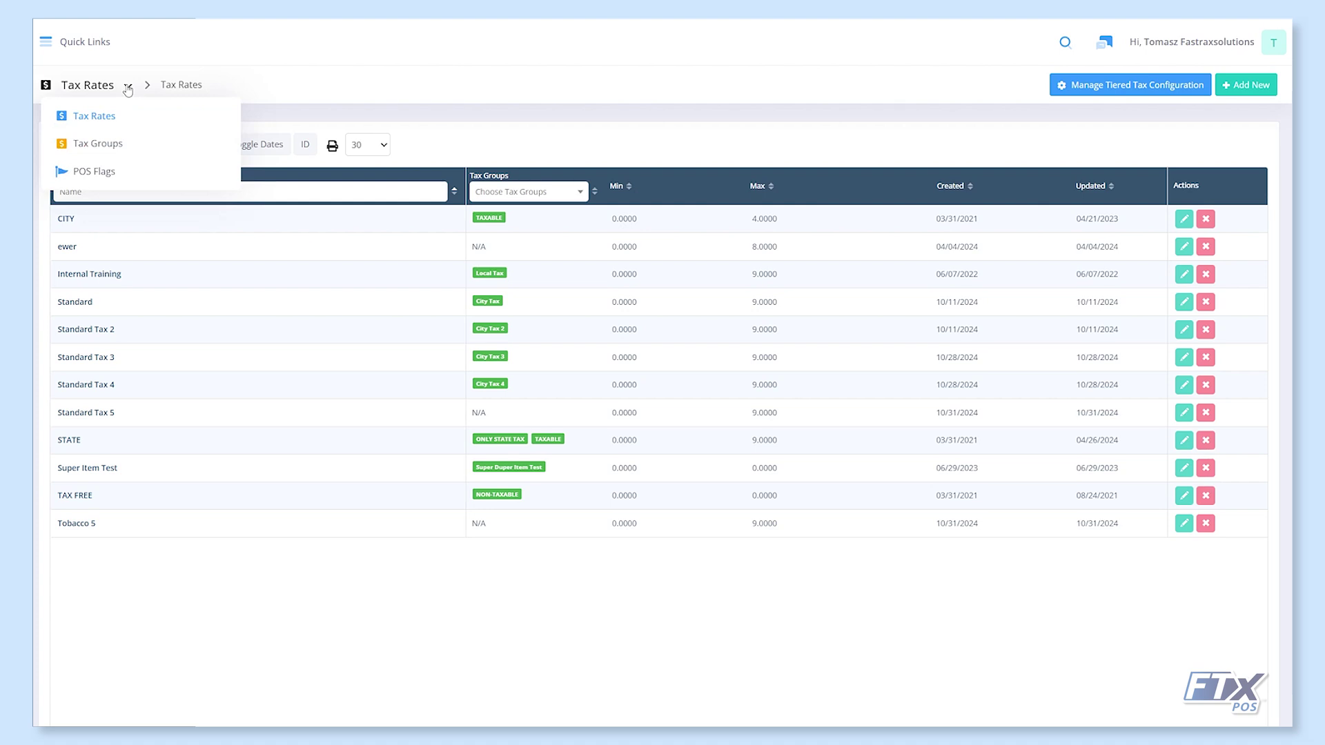
click(141, 146)
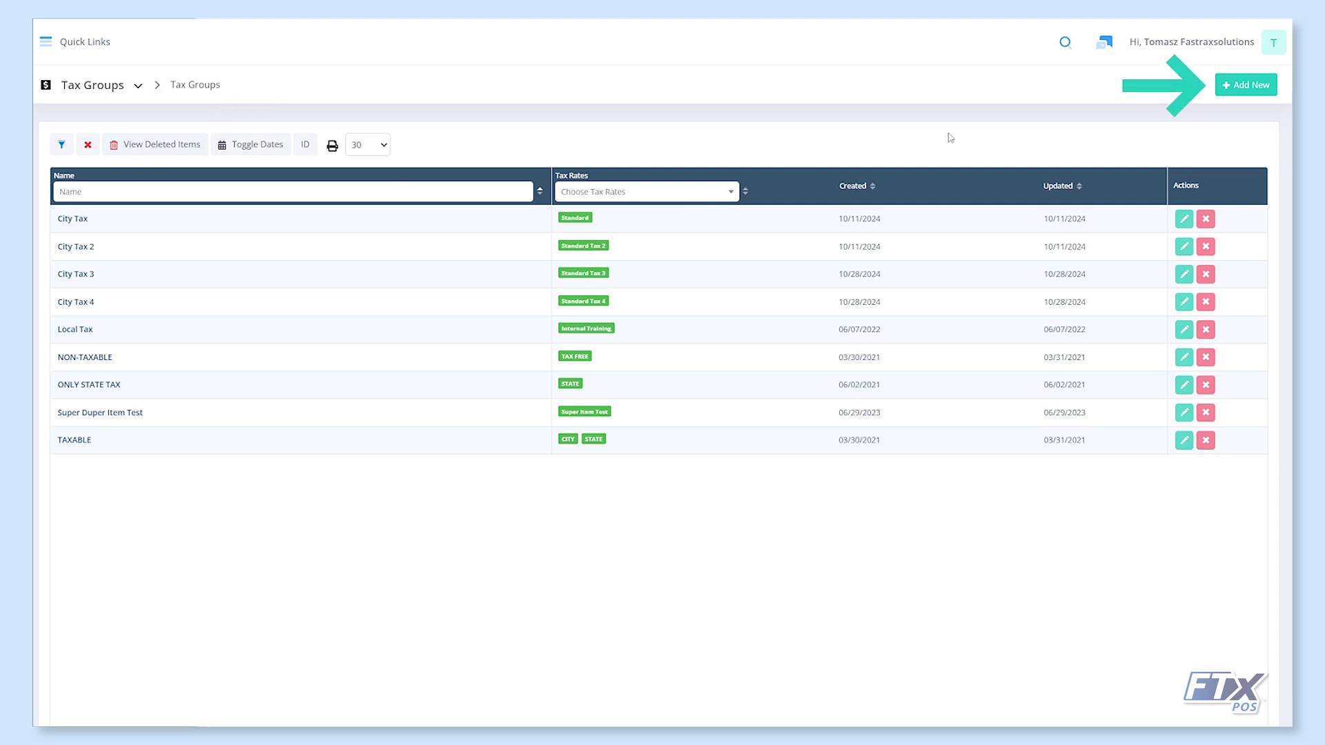
click(1226, 85)
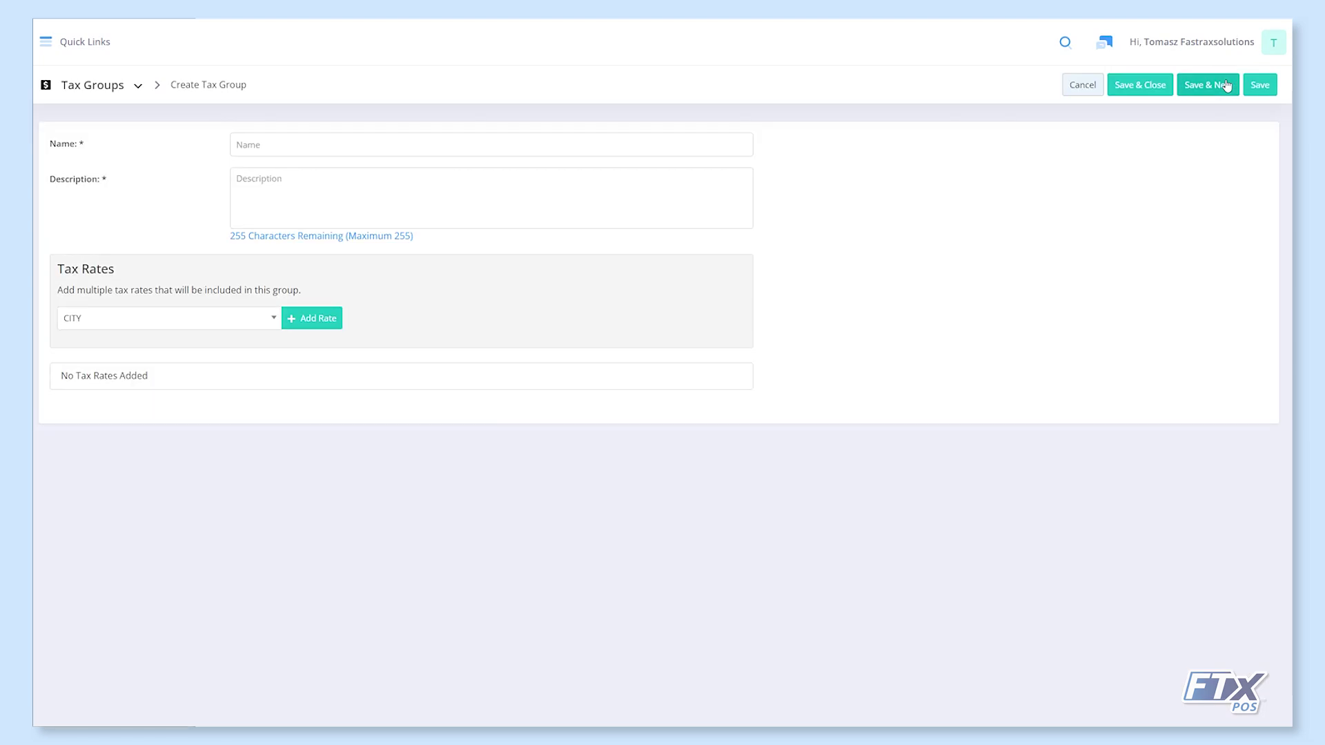
click(433, 145)
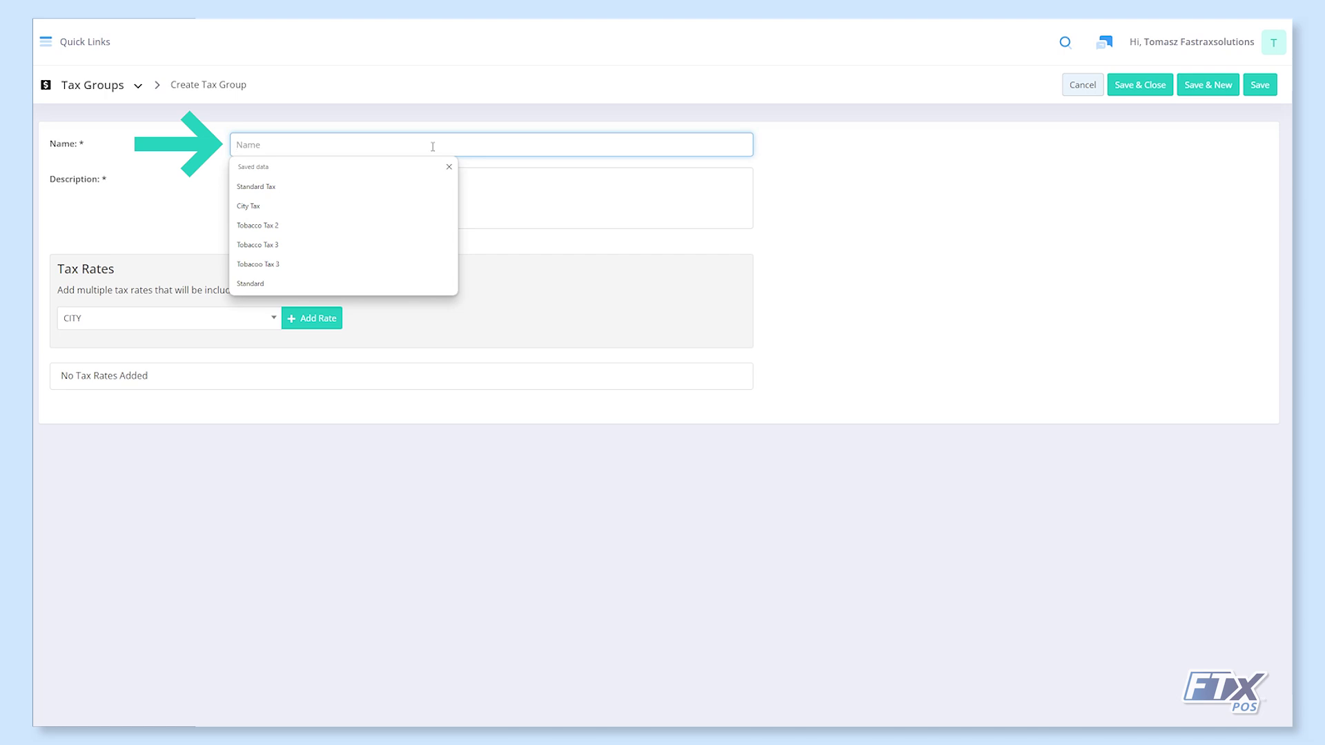
text(City Tax)
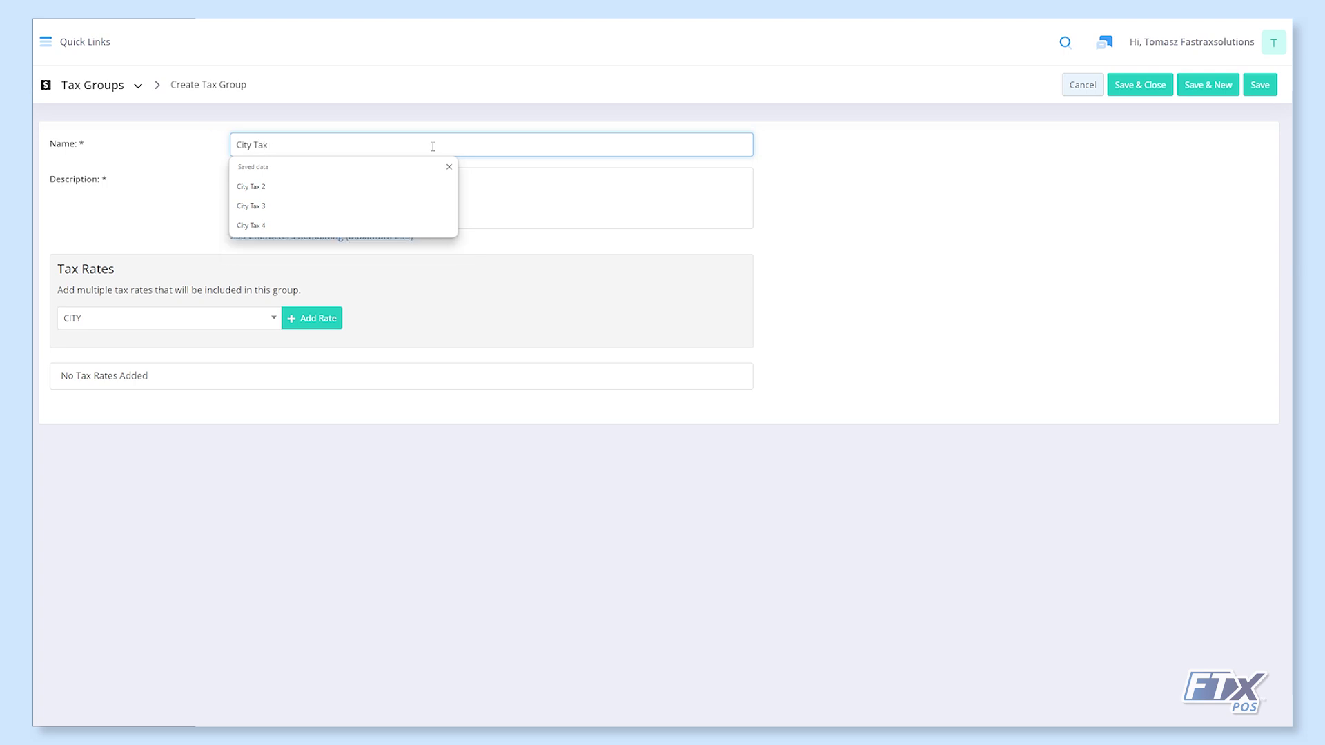
text( 5)
click(415, 185)
text(City Tax 5)
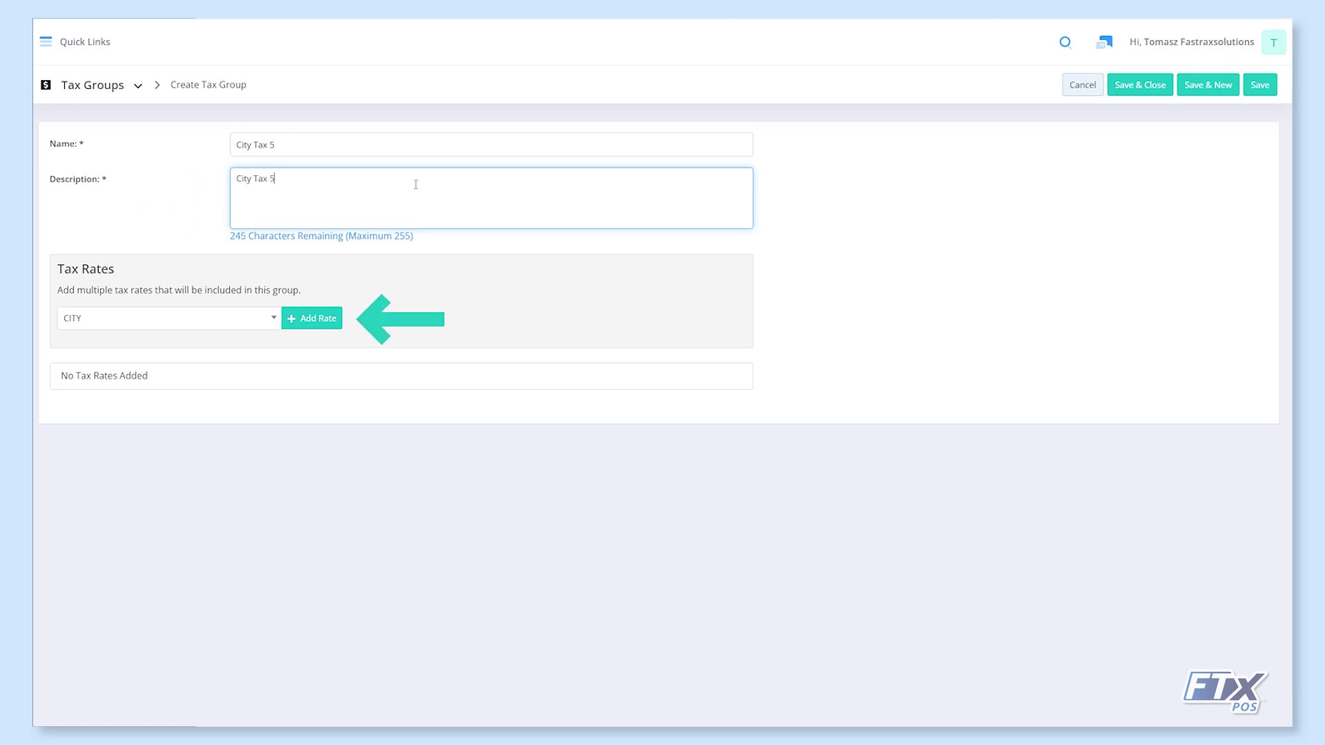
Step: Add the Standard Tax 5 rate to the City Tax 5 group, and save and close it
click(276, 318)
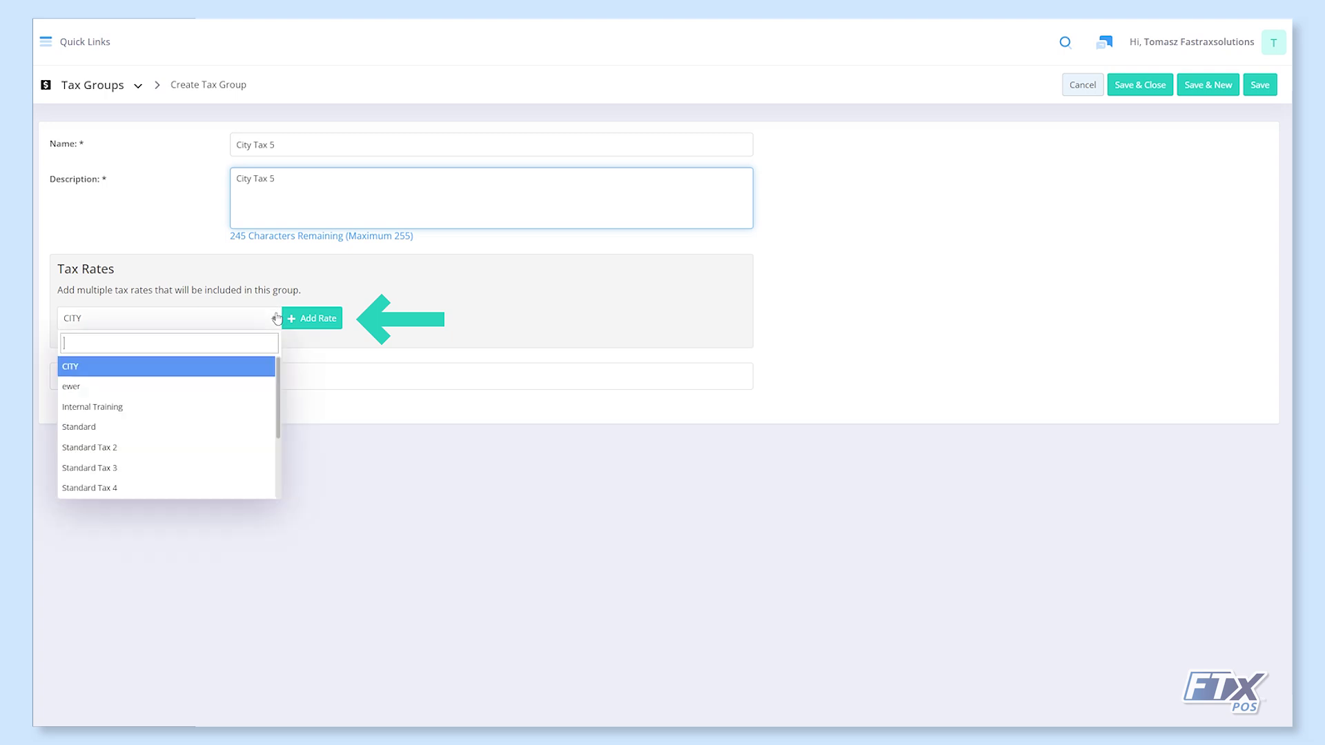
click(270, 364)
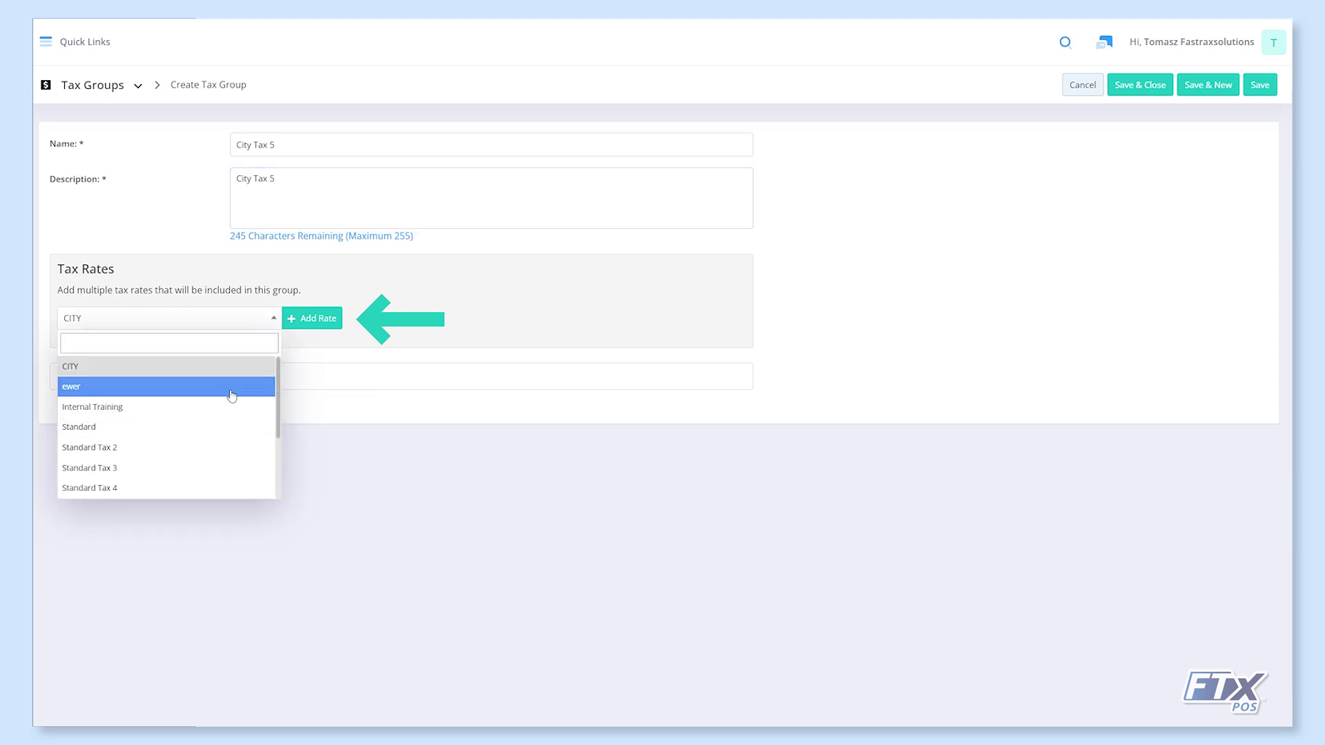
scroll(138, 472, down, 3)
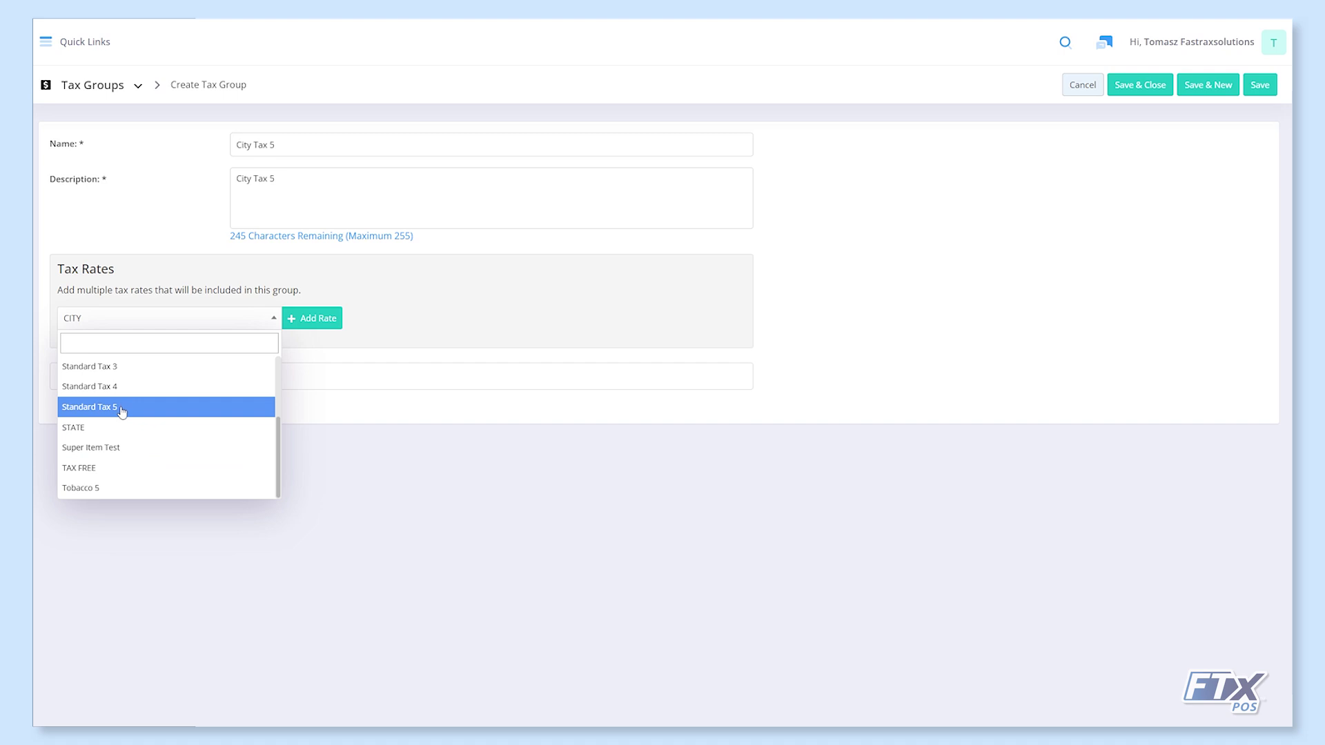
click(123, 411)
click(305, 320)
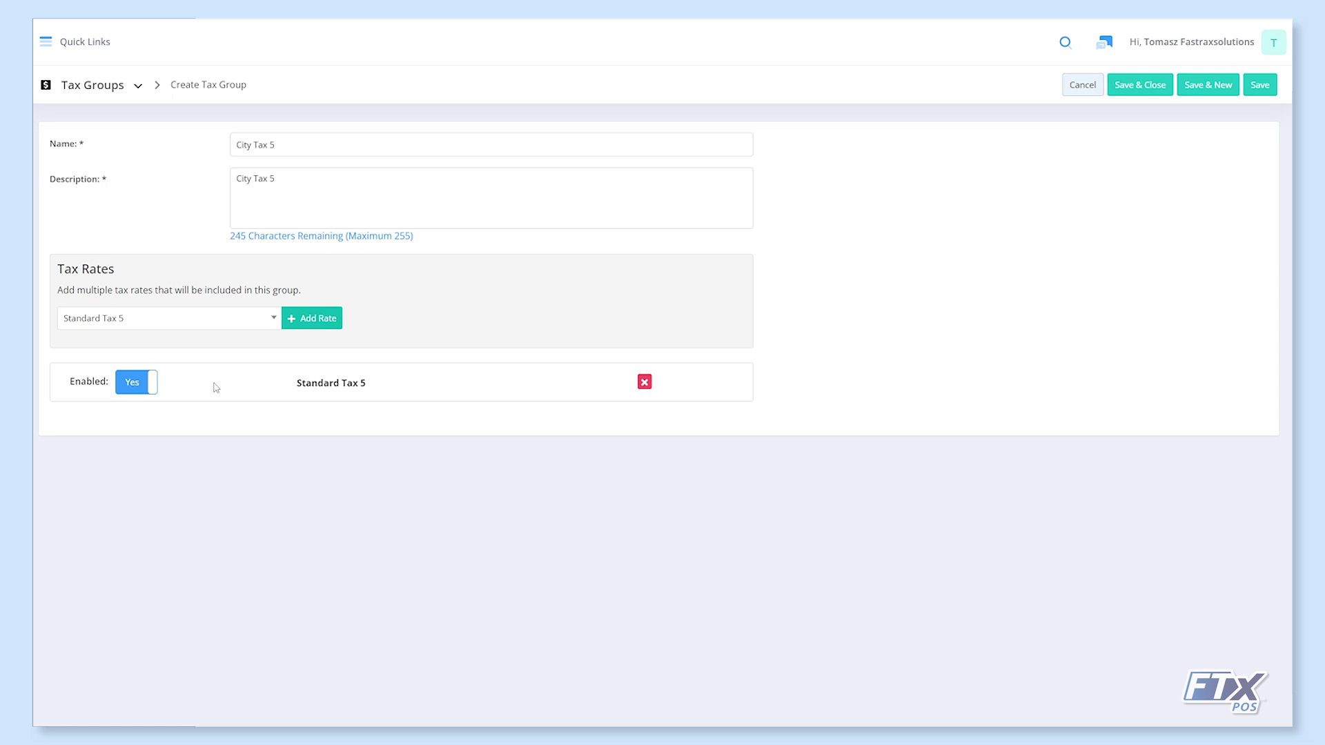
click(1151, 91)
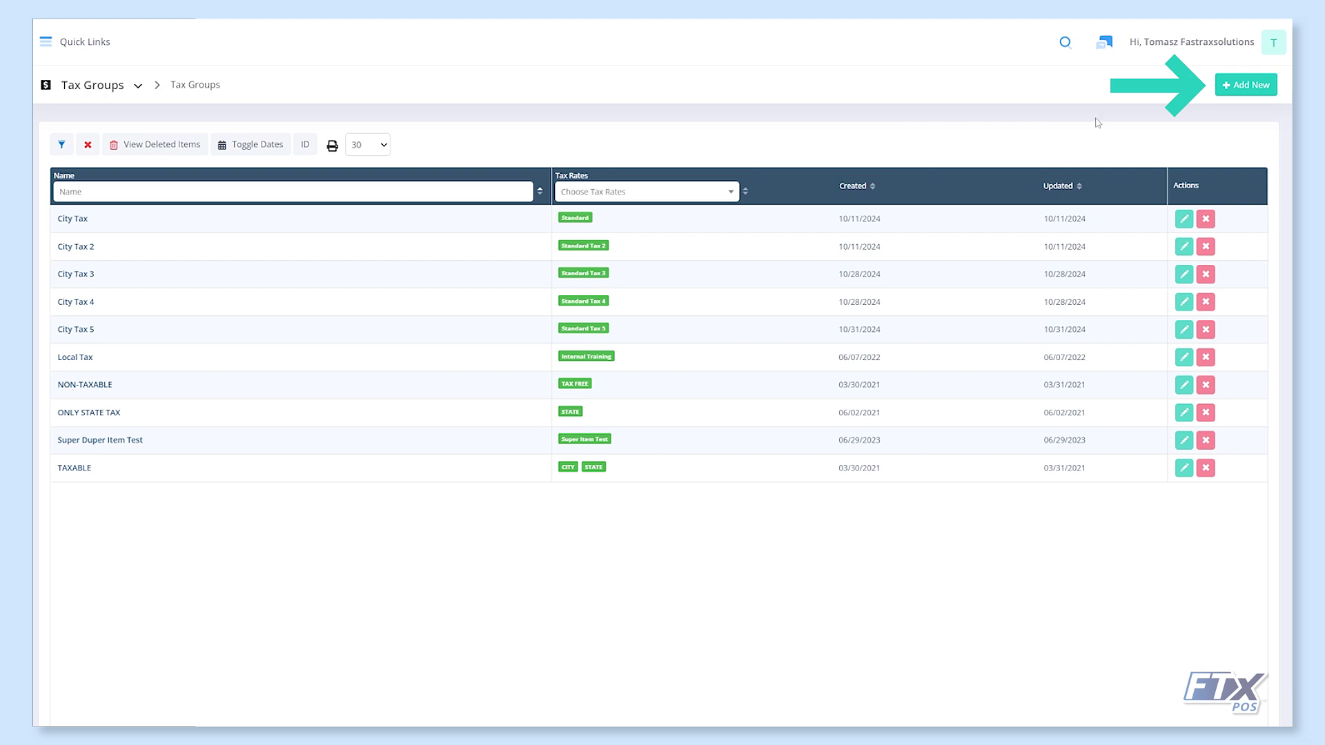
Step: Start another tax group with Tobacco Tax 5 as both its name and description
click(1226, 90)
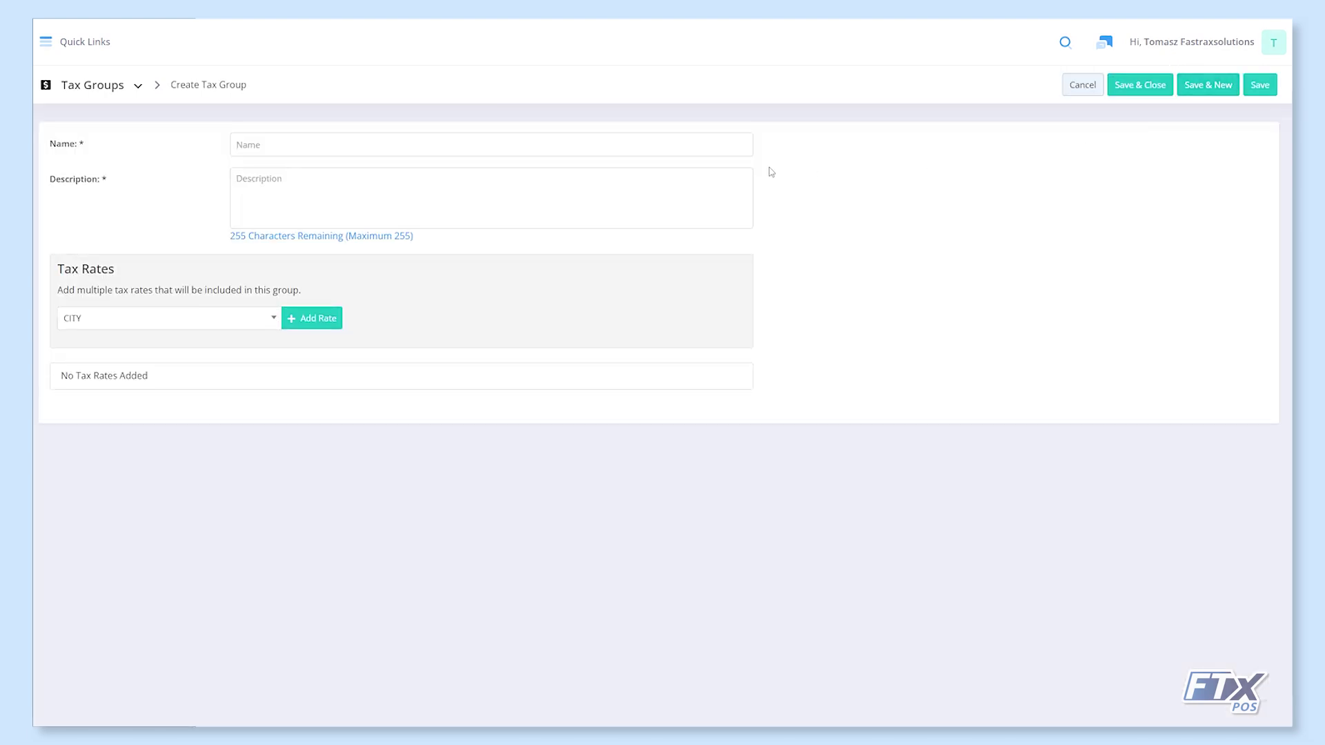
click(621, 147)
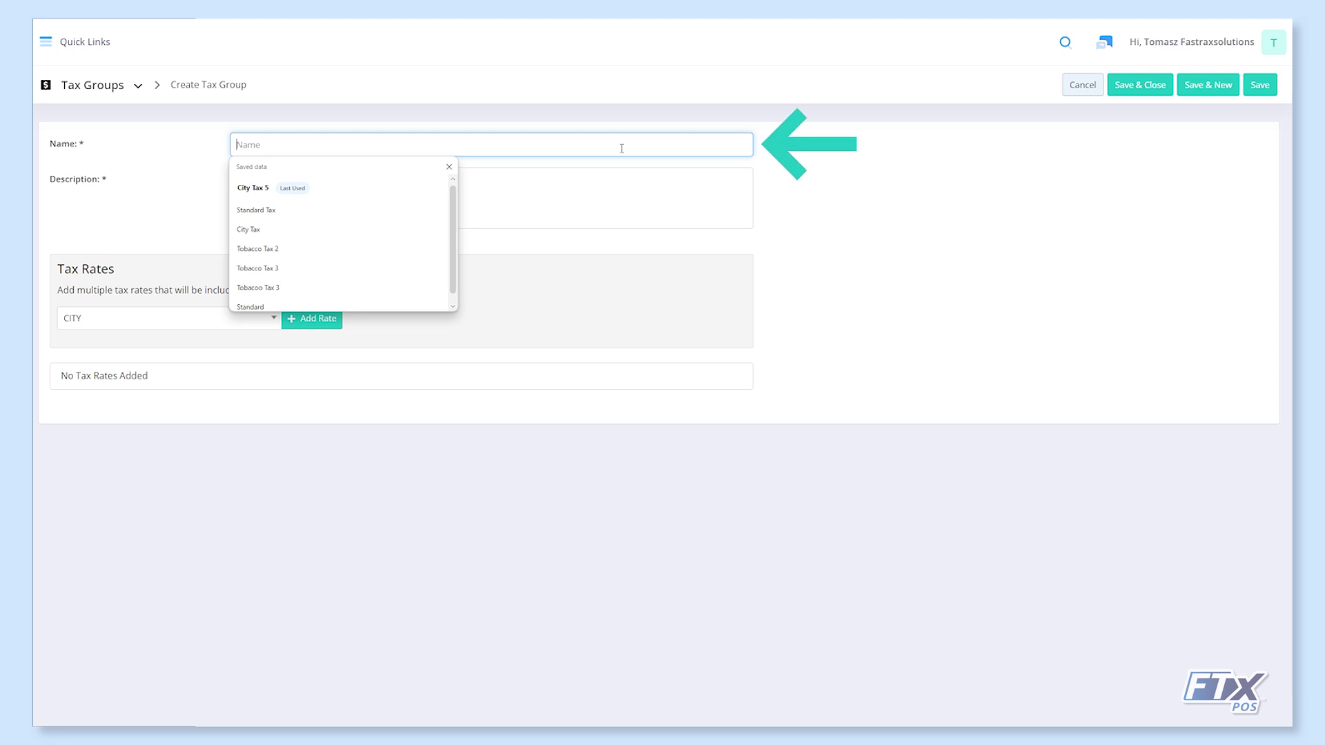
text(Tobacco Tax 5)
drag(323, 142, 171, 139)
key(ctrl+c)
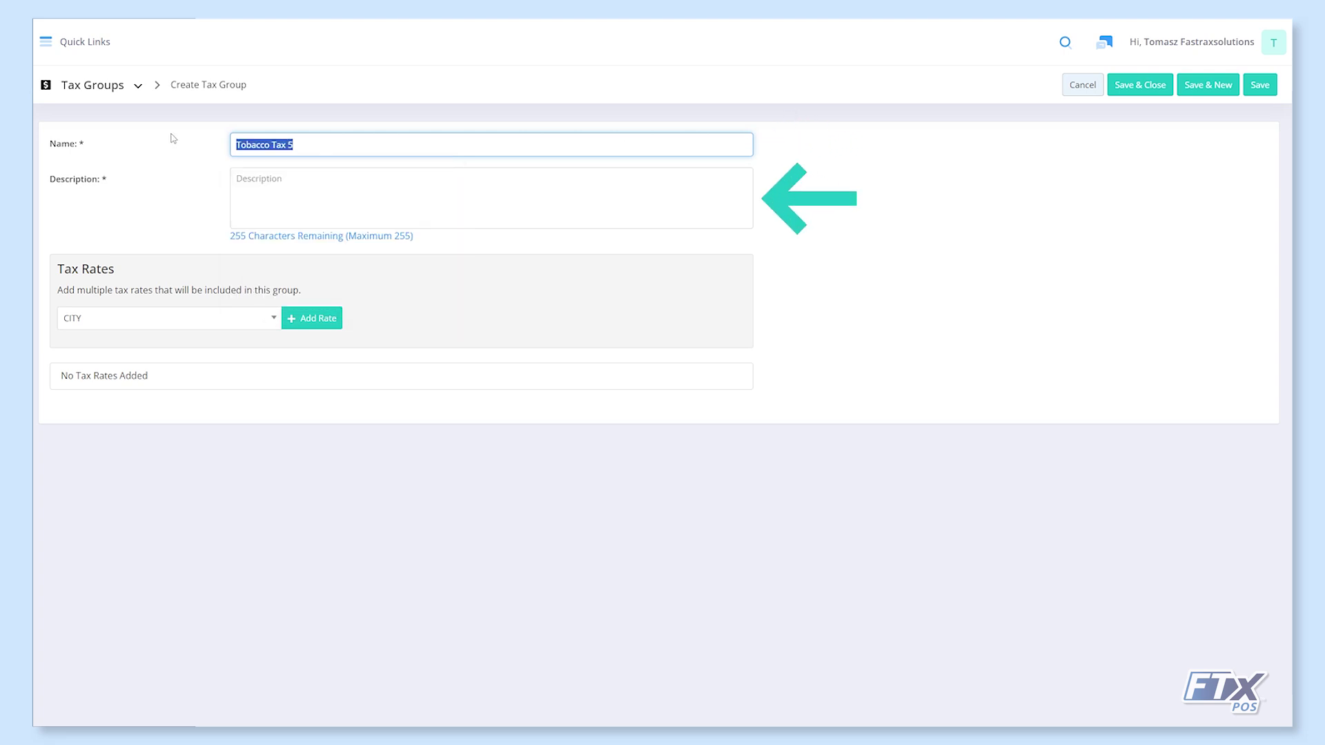
click(273, 185)
key(ctrl+v)
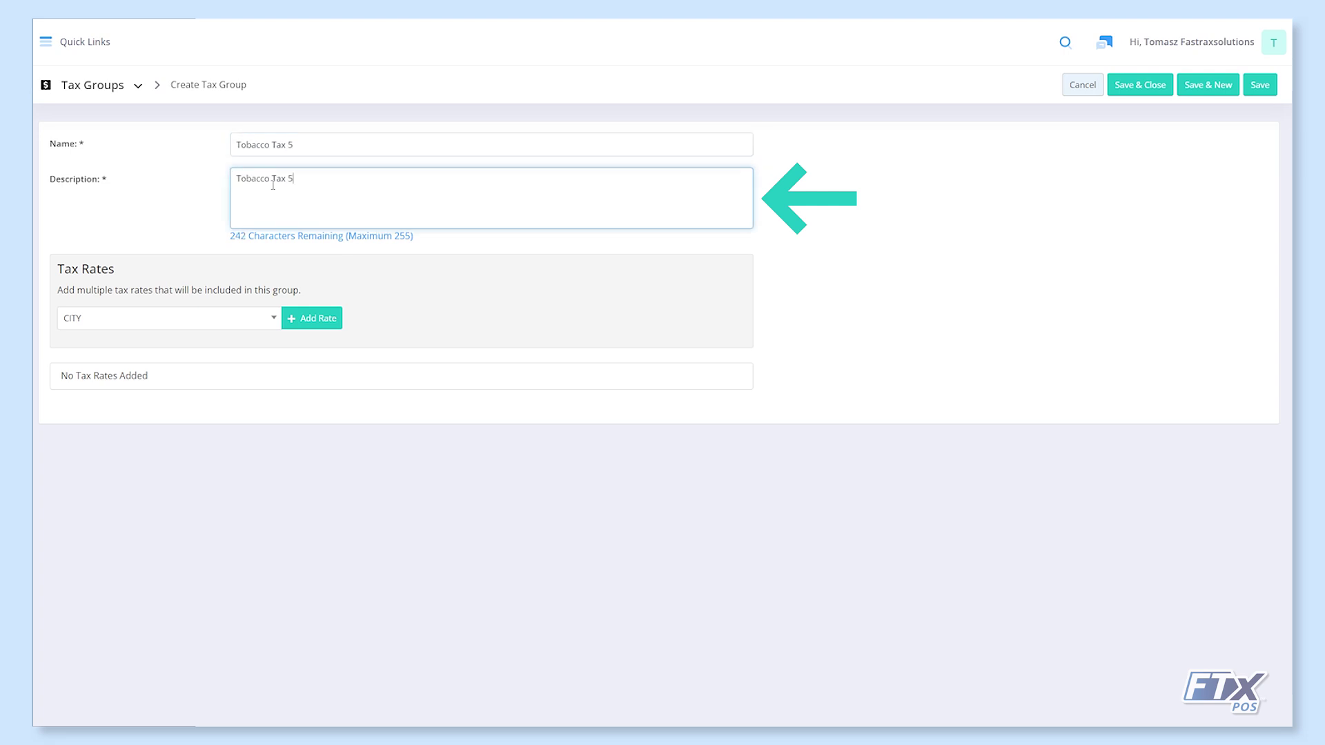
click(318, 262)
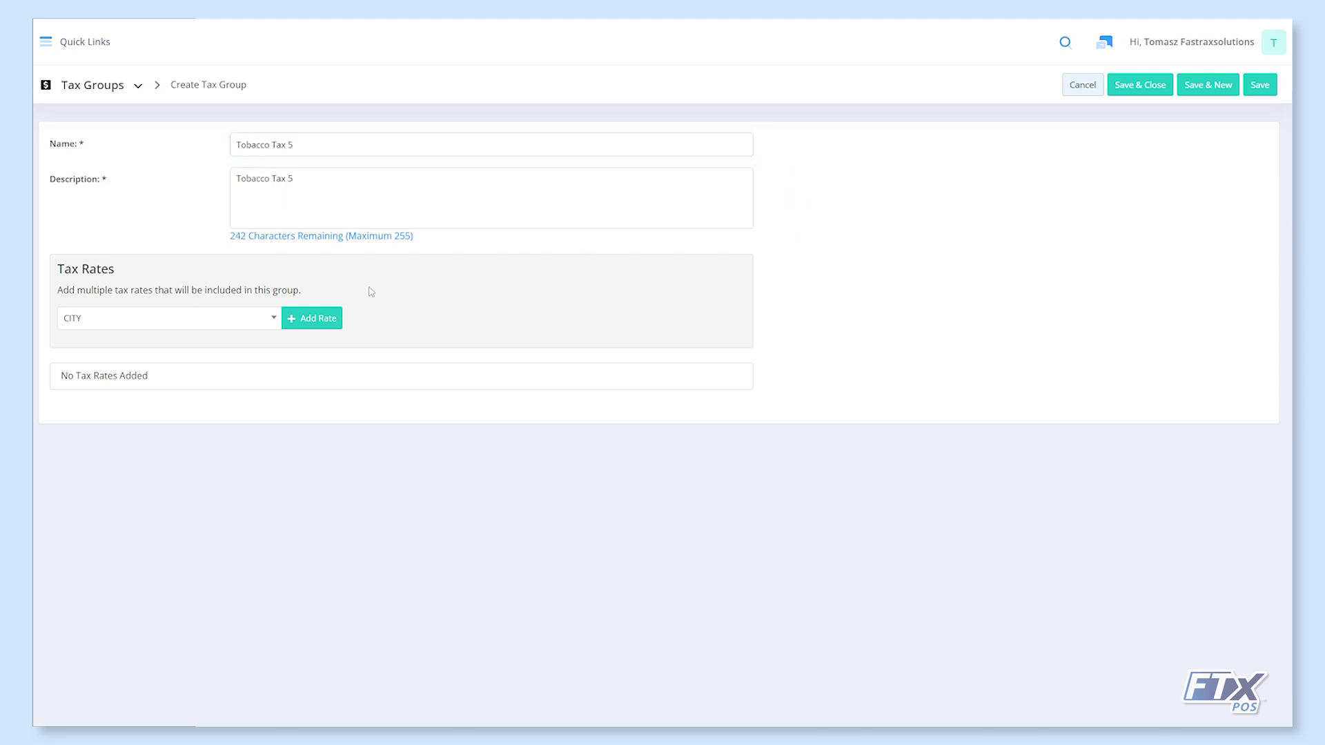
Step: Add the Standard Tax 5 rate to the Tobacco Tax 5 group
click(275, 321)
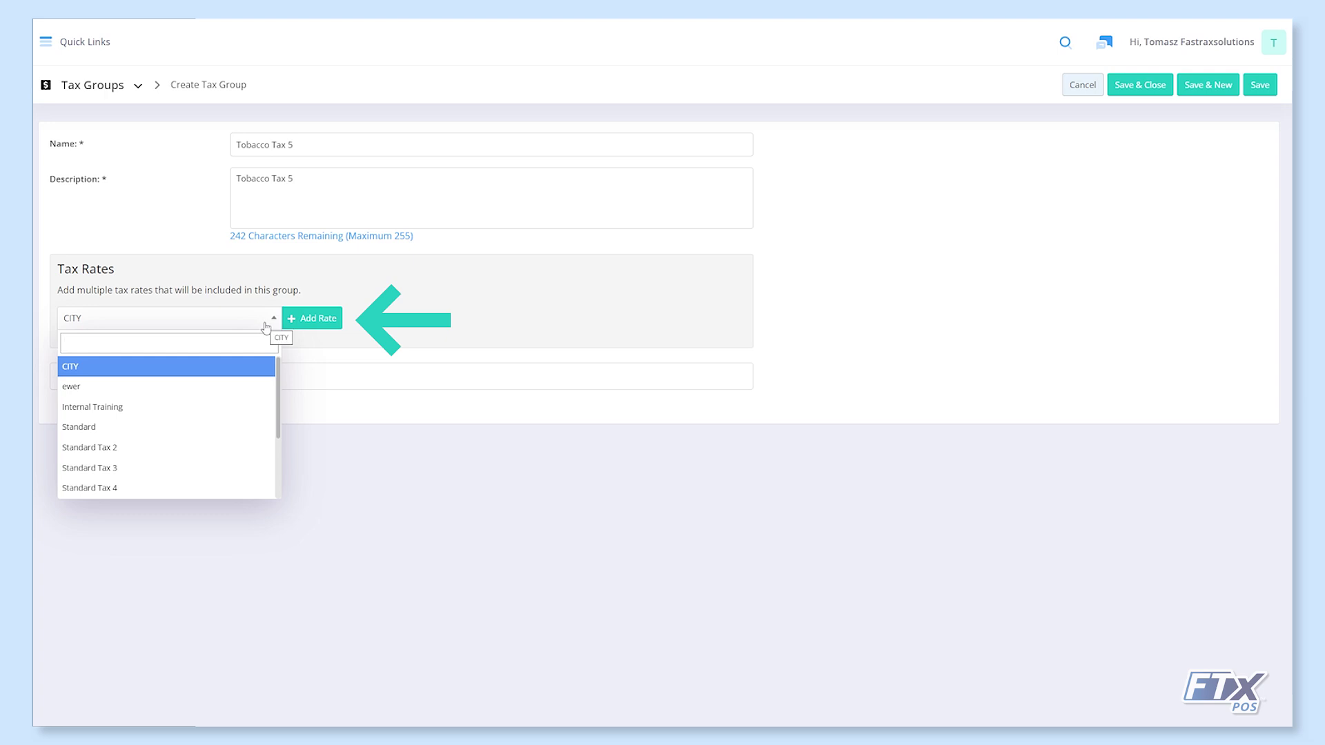
scroll(147, 483, down, 2)
click(145, 458)
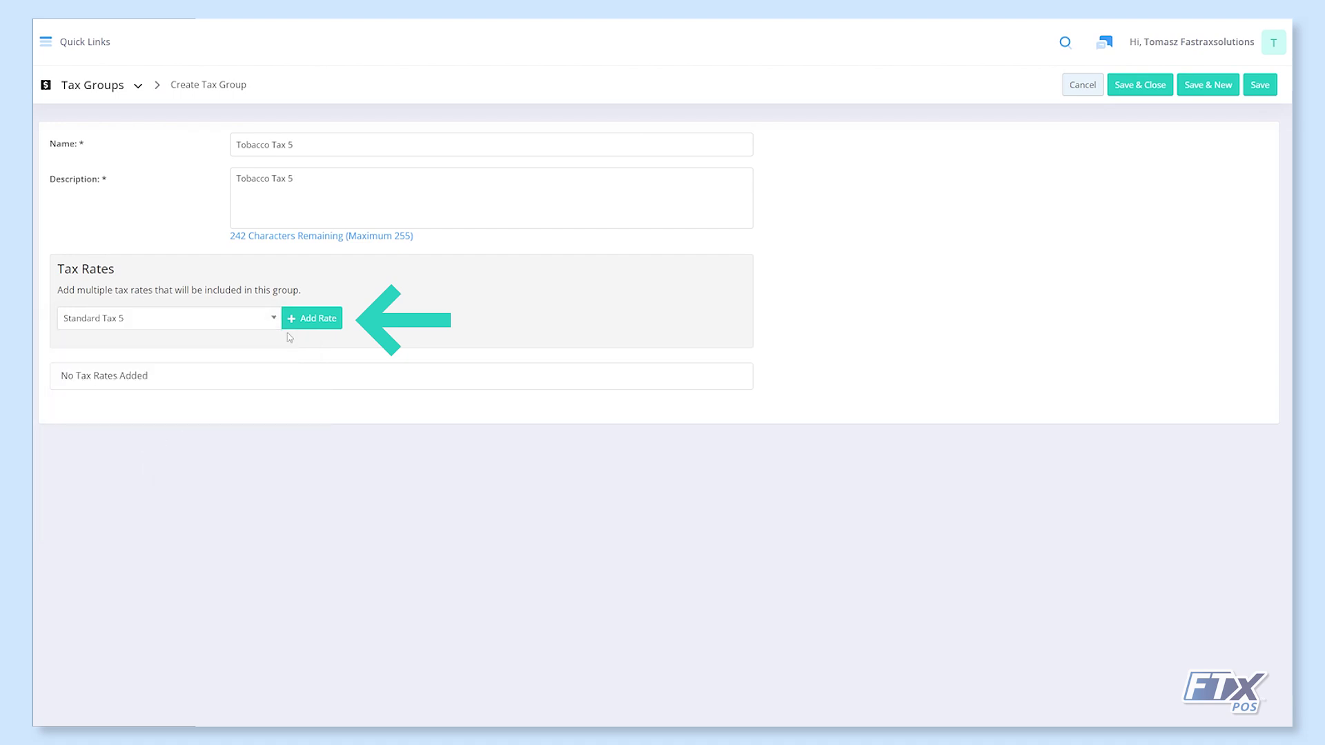
click(305, 319)
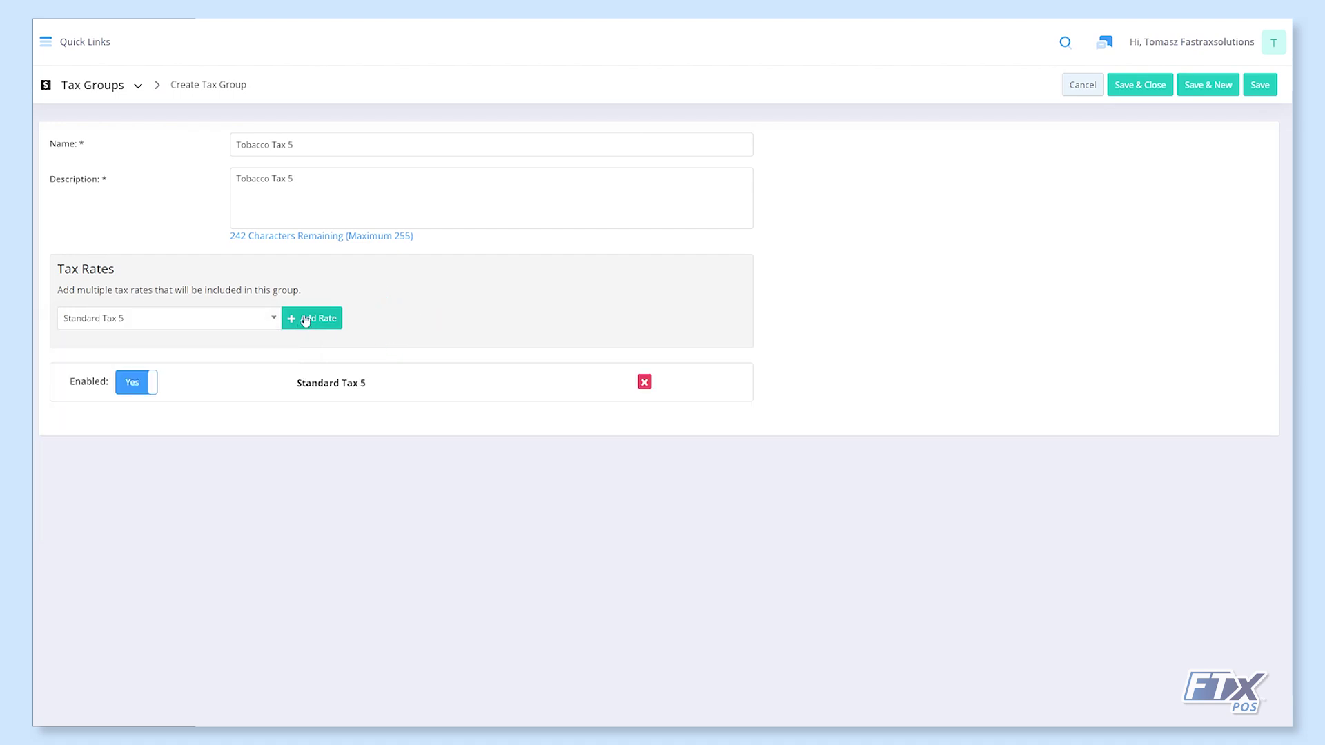
Step: Add the Tobacco 5 rate to the Tobacco Tax 5 group as well, and save and close it
click(269, 318)
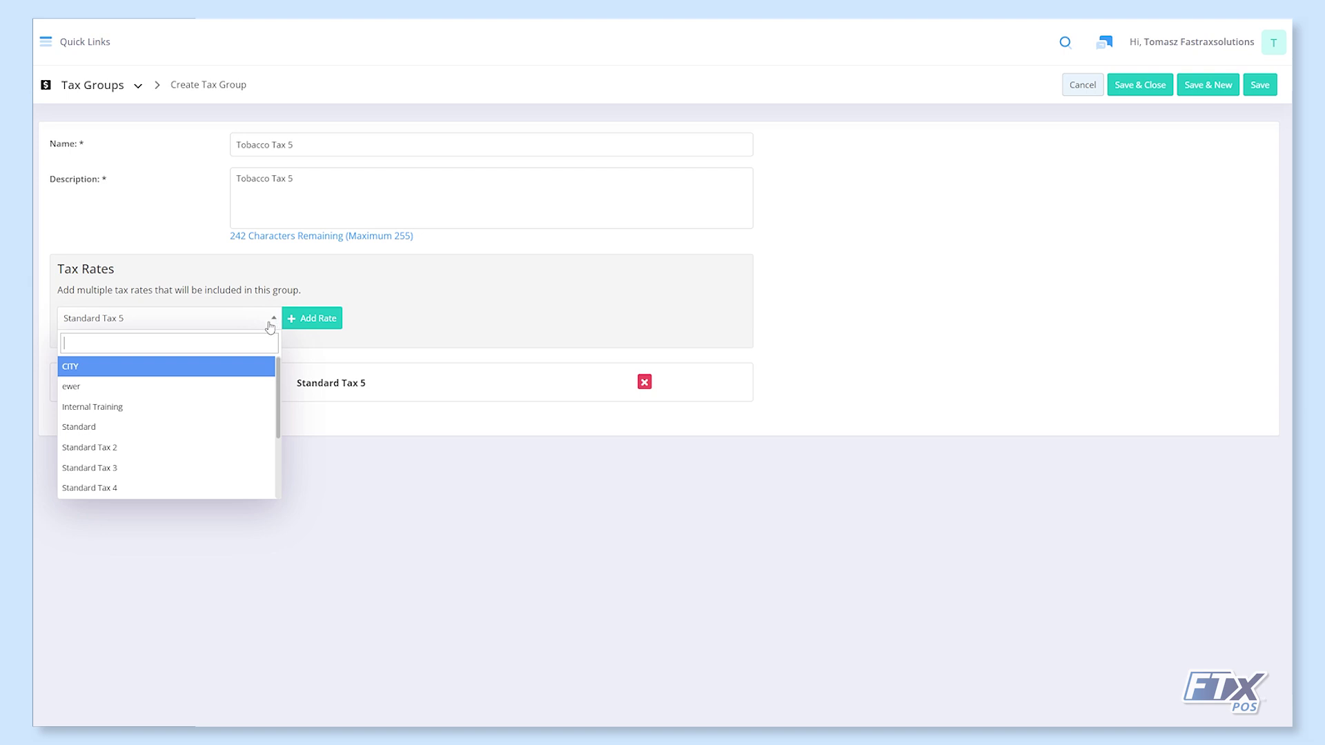
scroll(200, 453, down, 2)
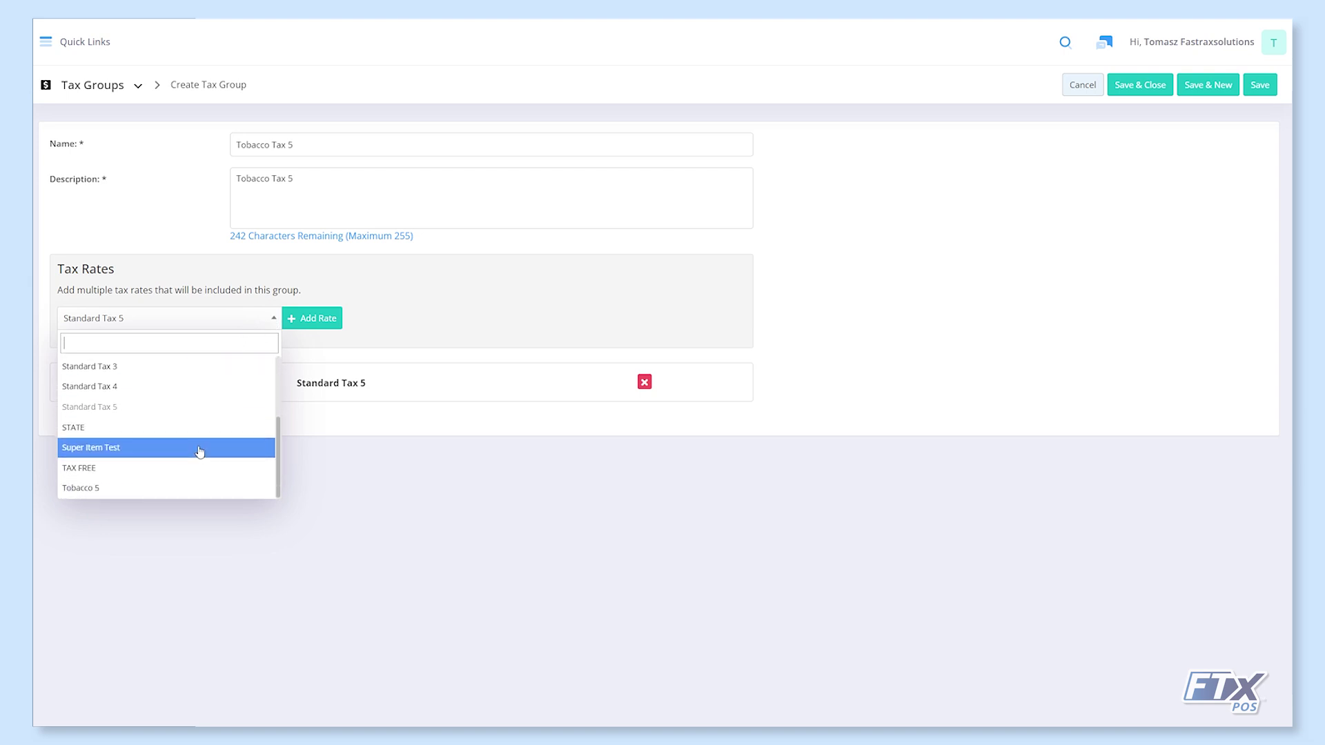
scroll(196, 450, down, 1)
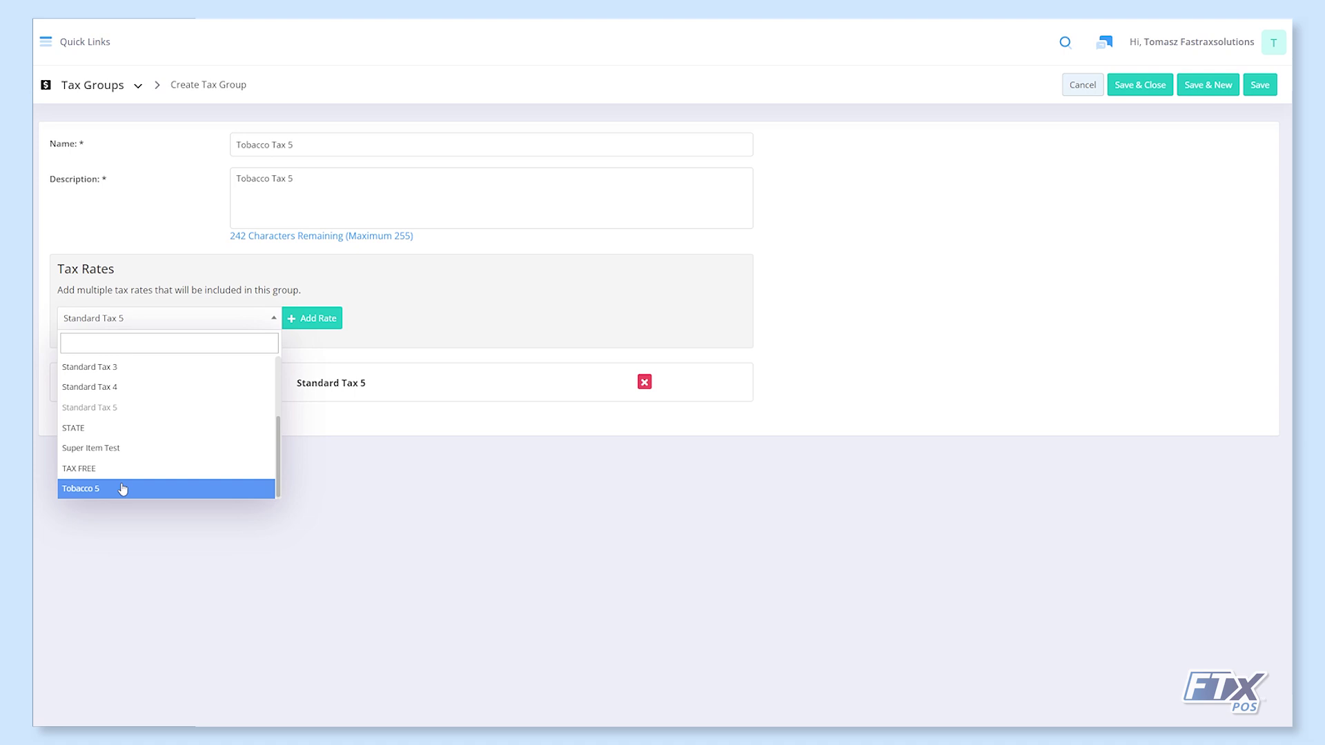
click(123, 489)
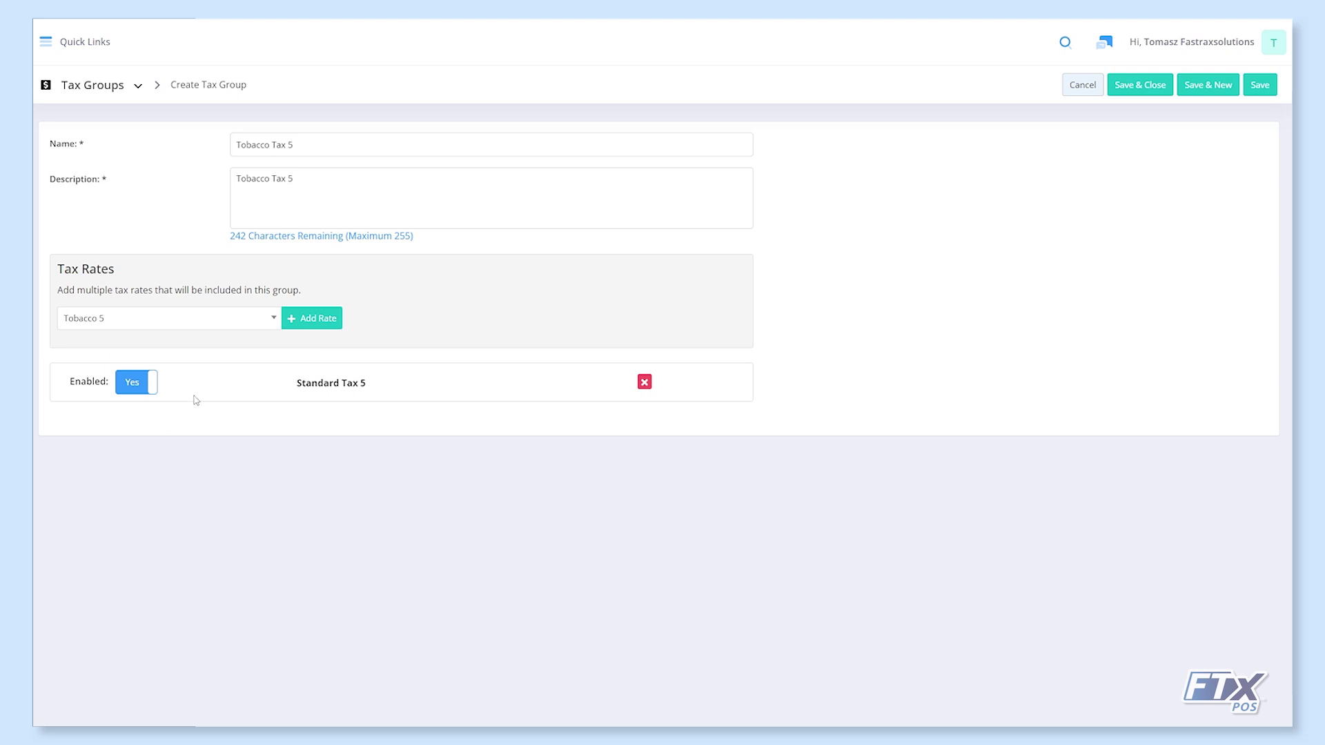
click(308, 319)
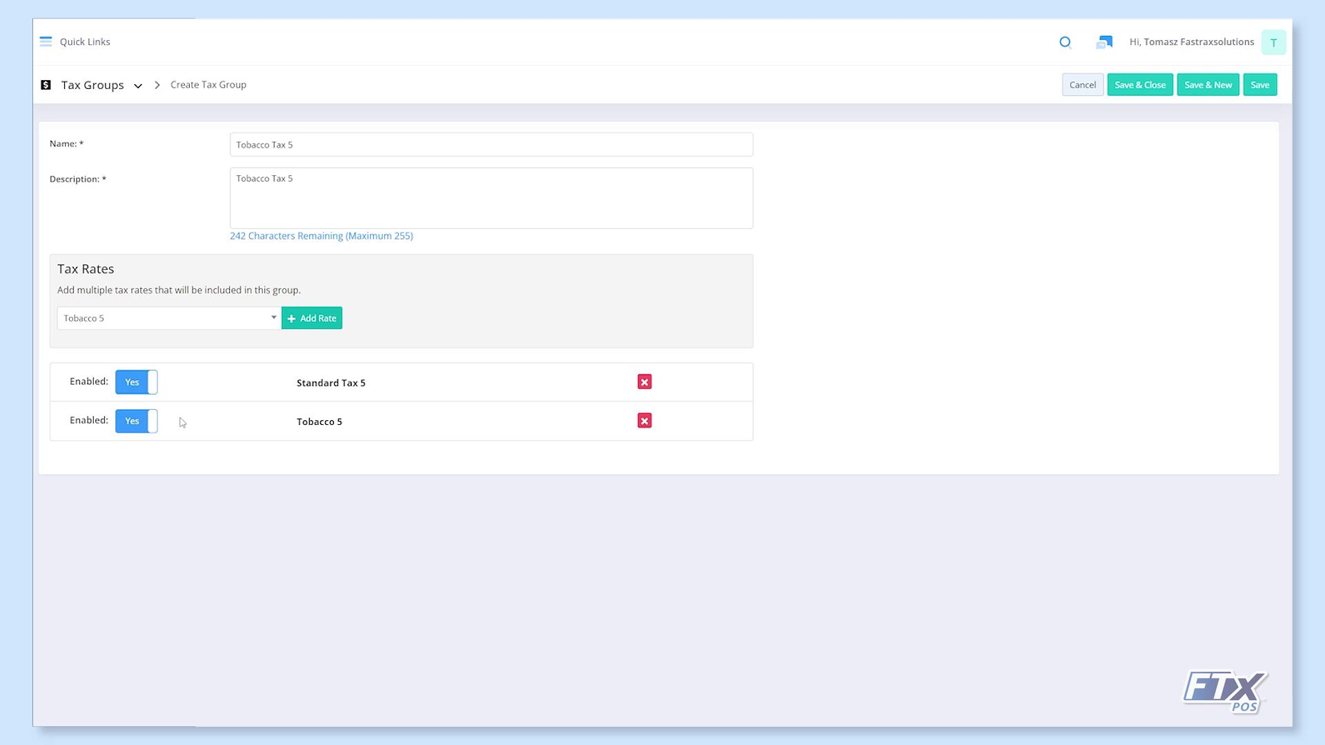
click(1150, 91)
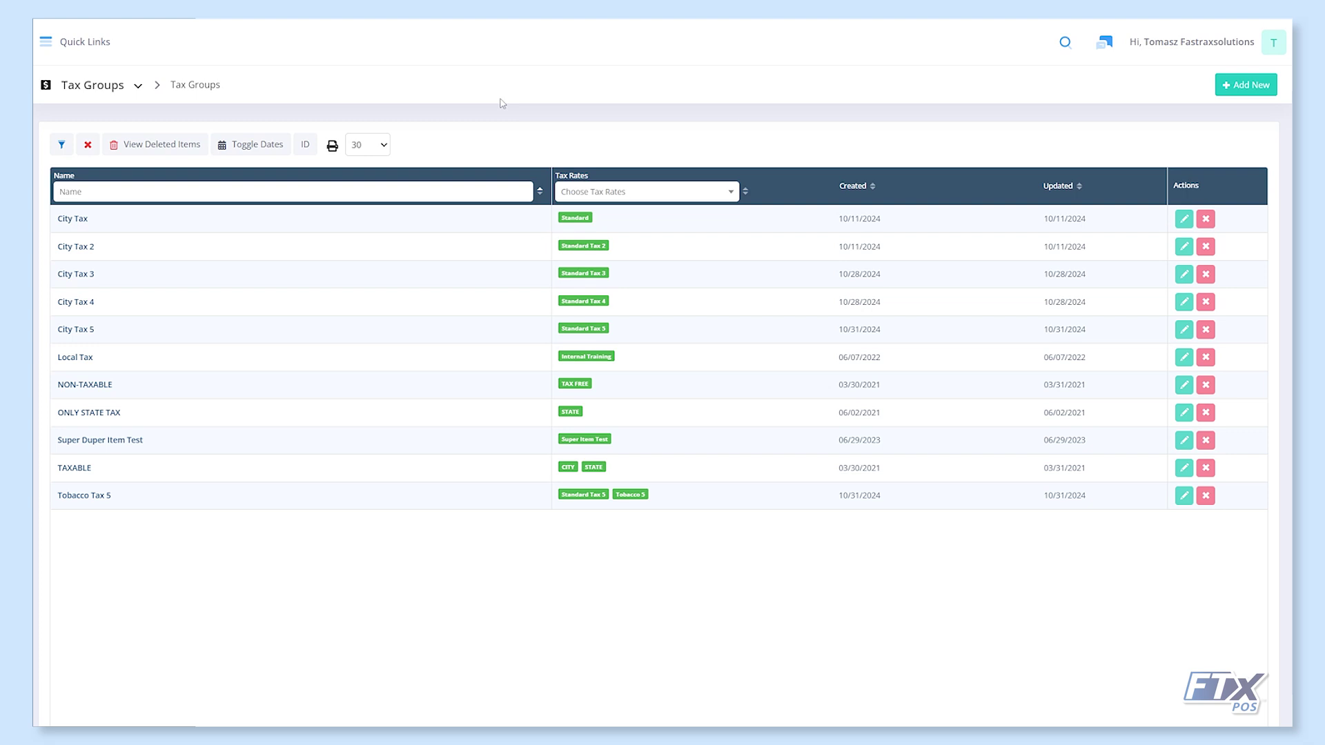
Step: Open the list of POS flags from the tax maintenance area
click(138, 89)
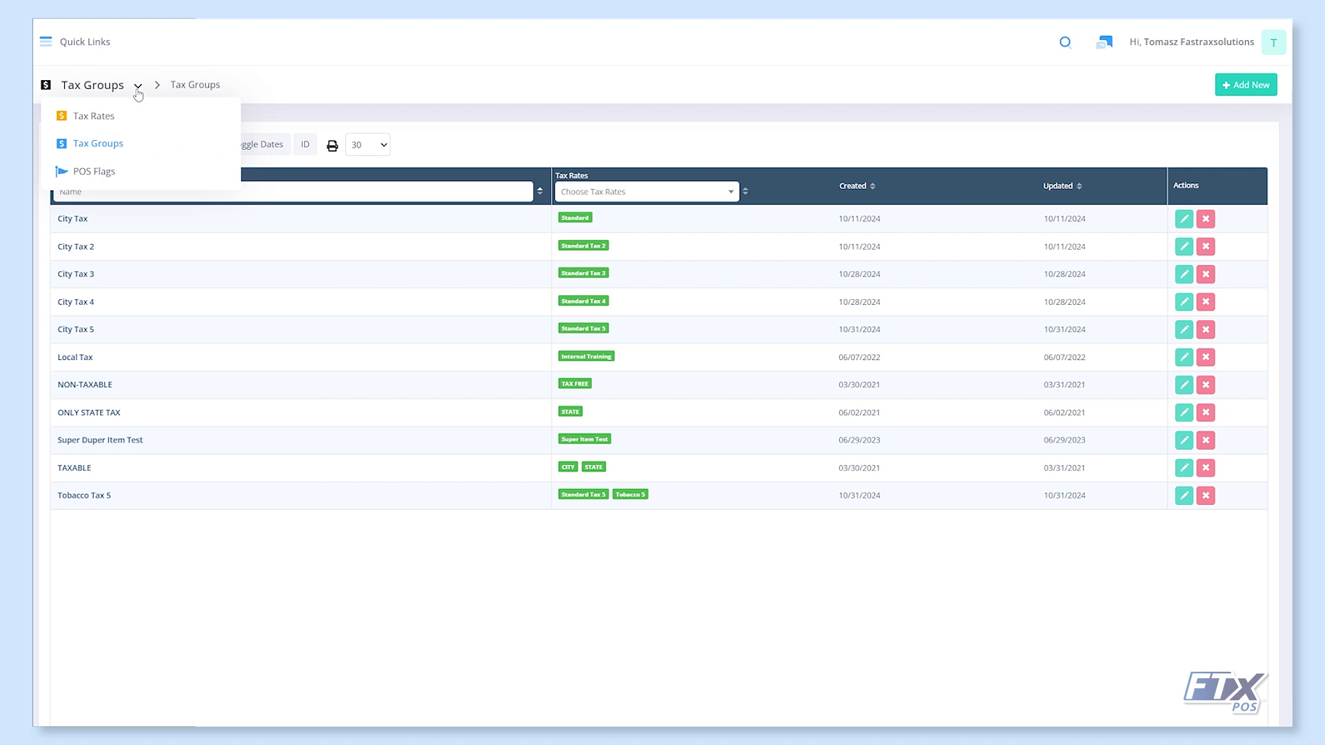
click(134, 171)
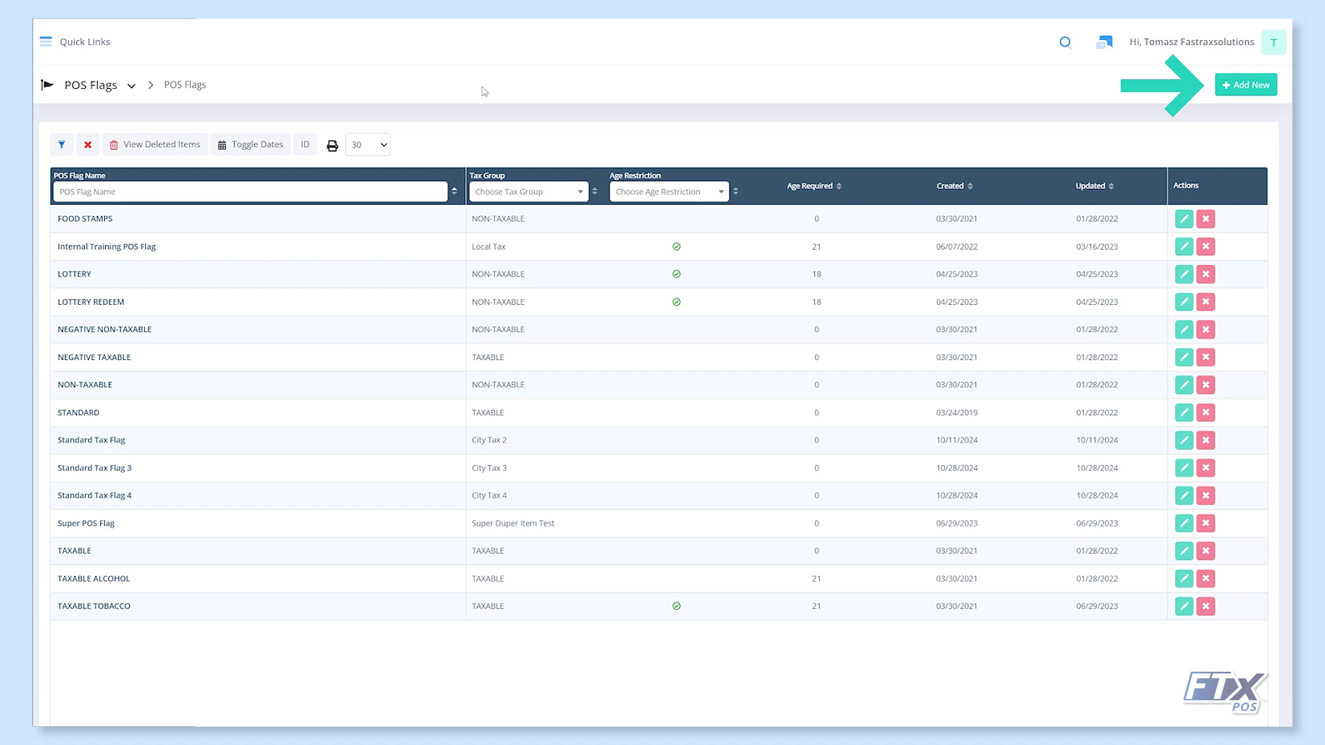
Step: Start a new POS flag named Standard Tax Flag 5 and assign it the City Tax 5 tax group
click(1226, 87)
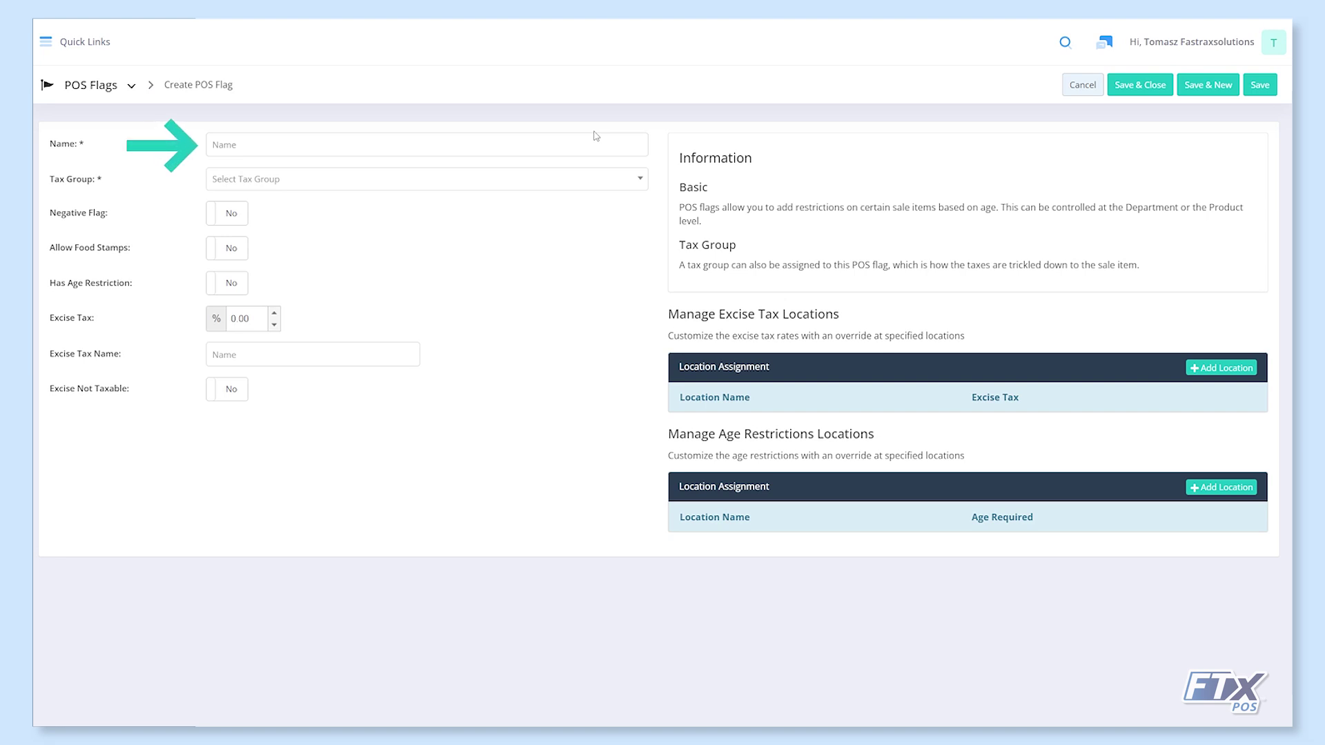
click(585, 142)
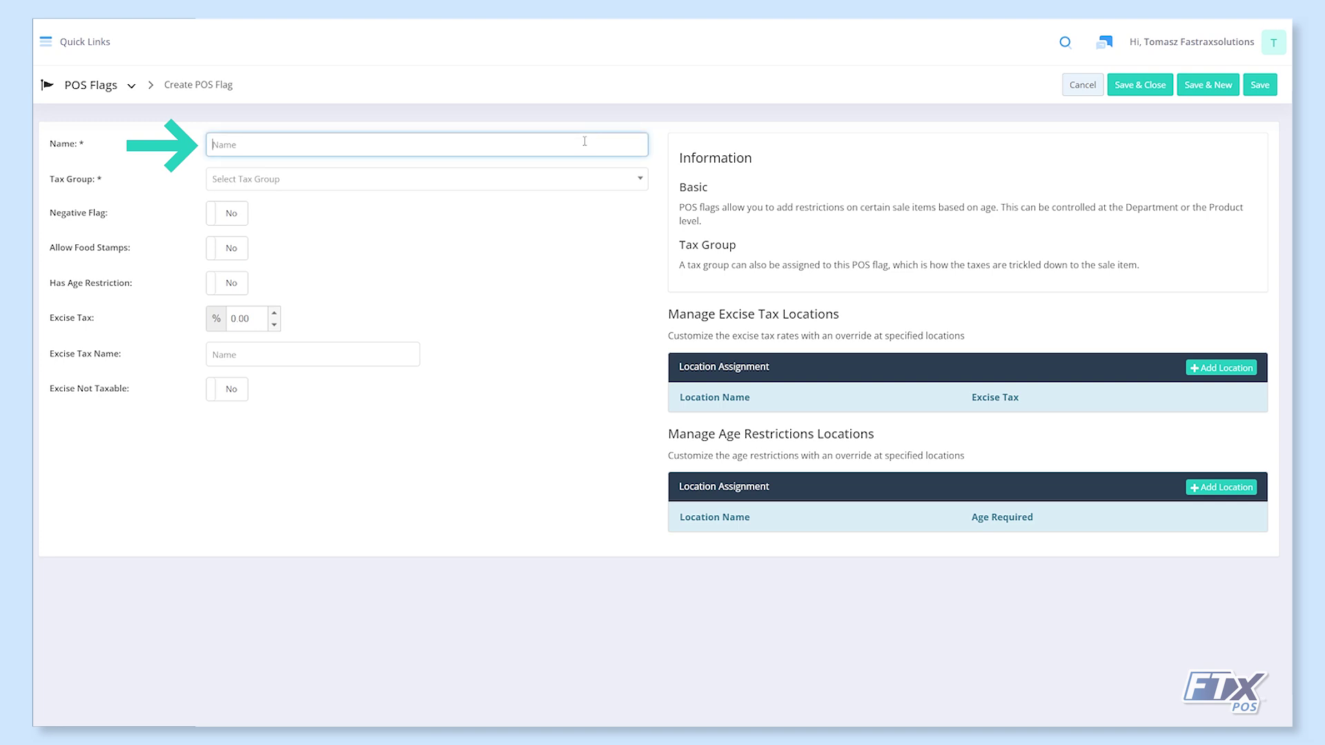
text(Standard Tax Flag 5)
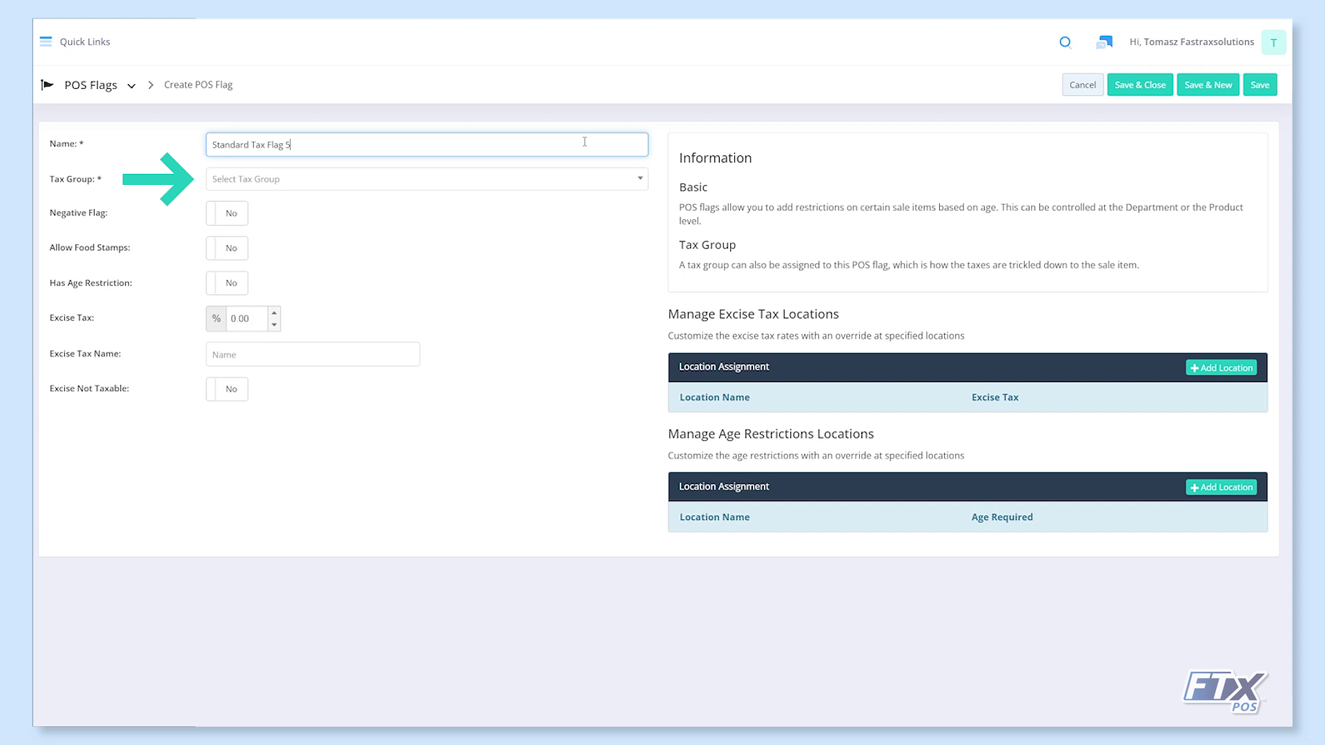
click(574, 184)
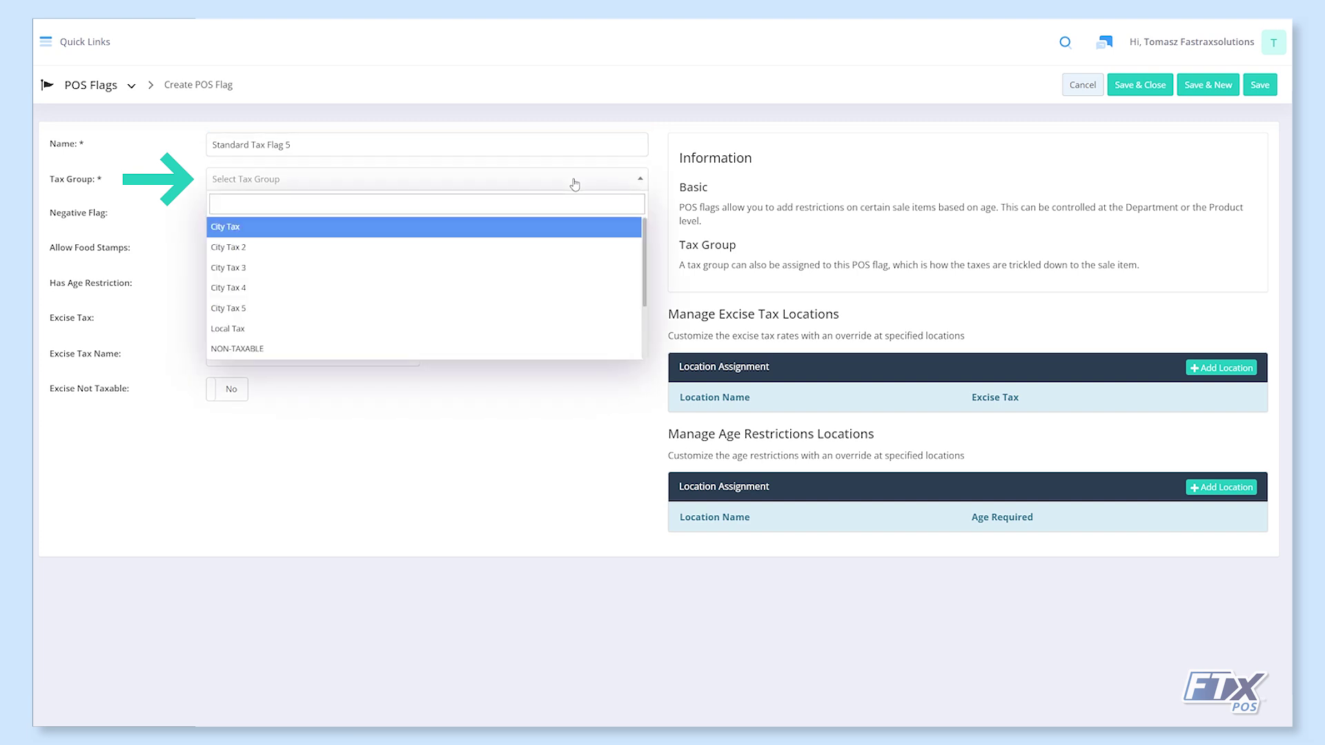
click(437, 311)
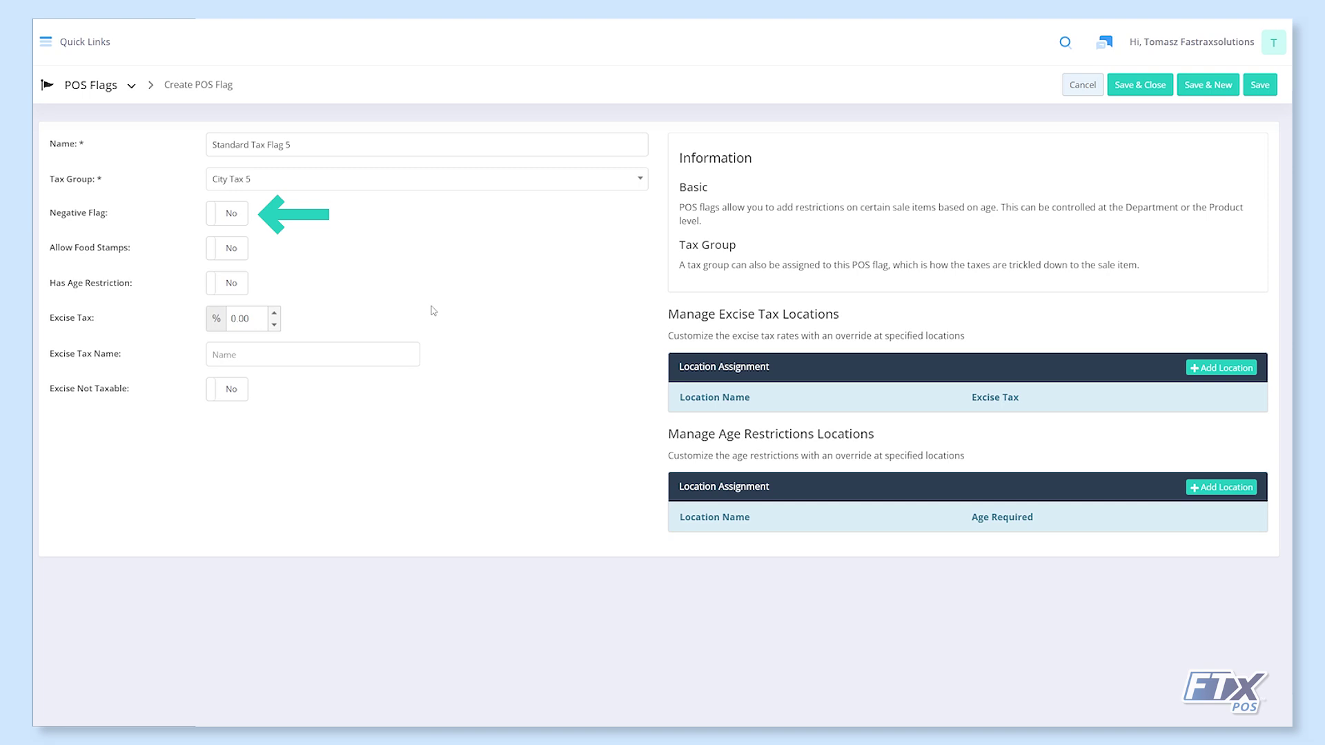
Step: Try the negative flag, food stamps and age restriction options on Standard Tax Flag 5, switching each back to No
click(236, 219)
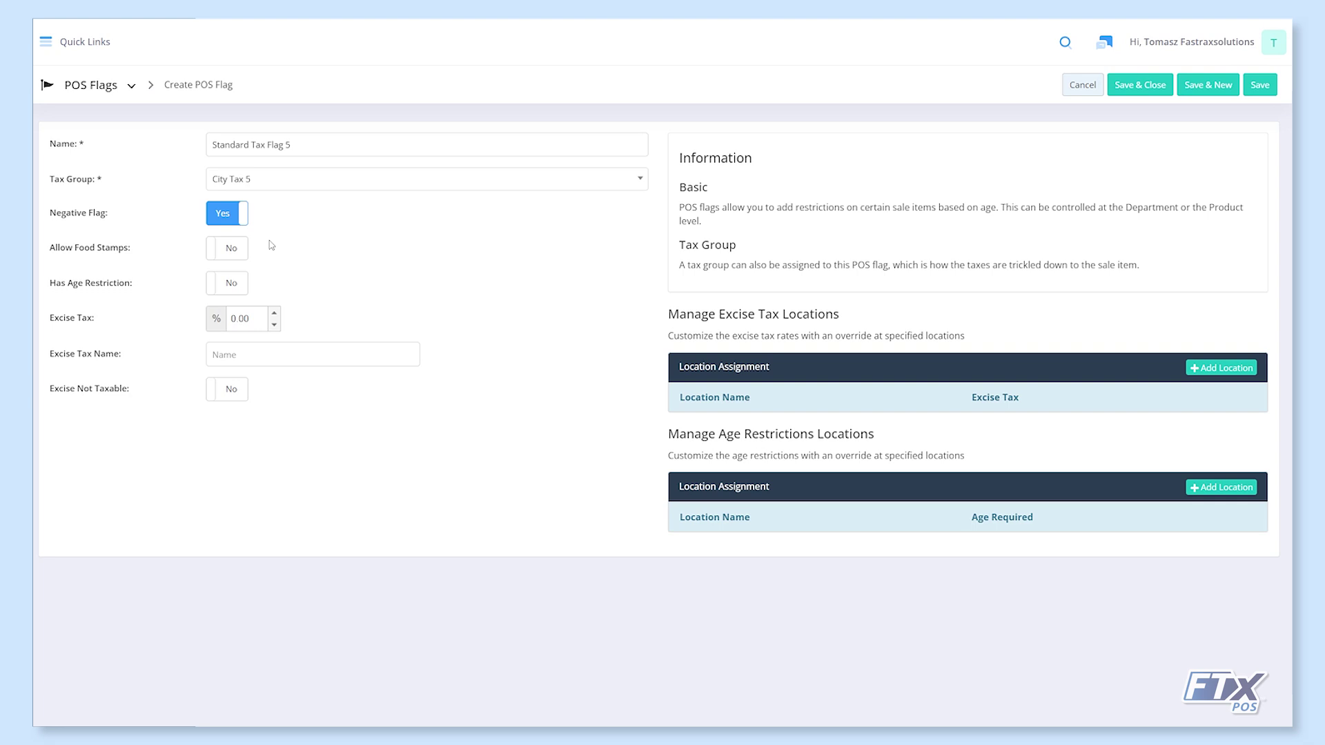
click(241, 213)
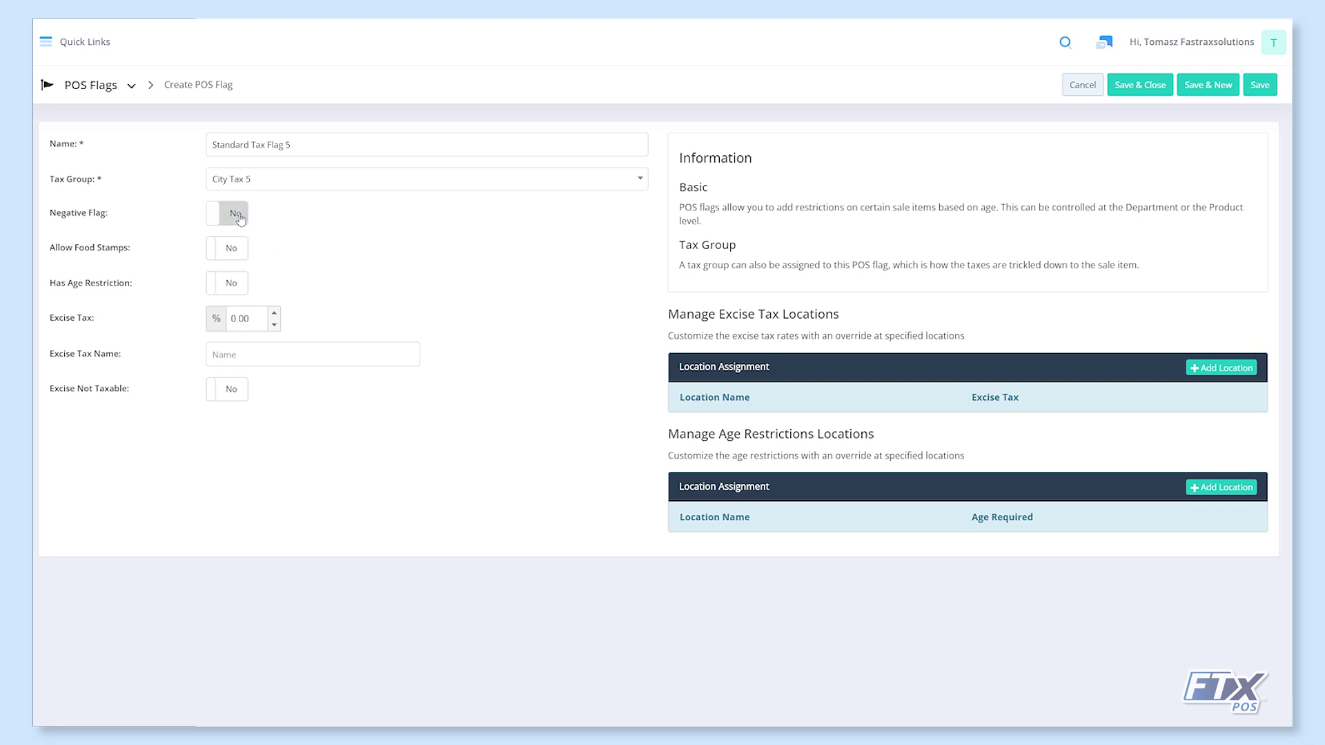
click(238, 250)
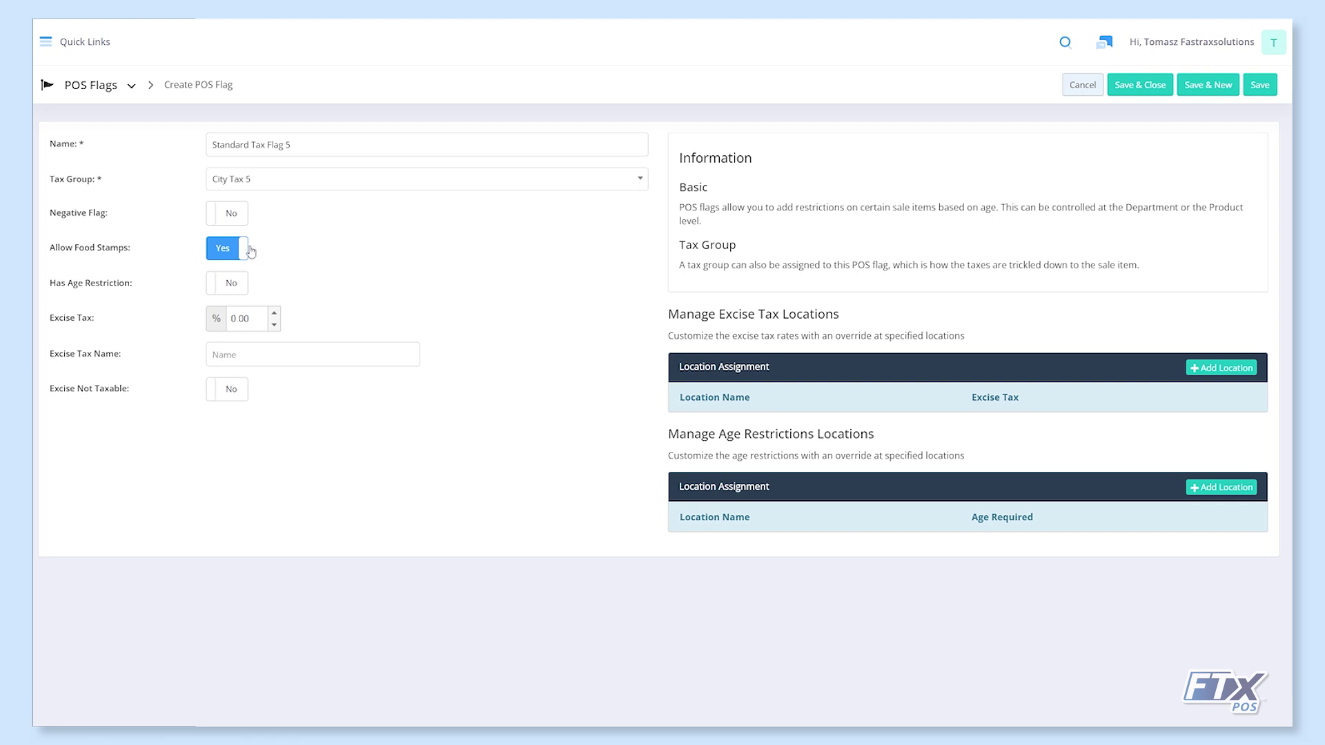
click(240, 250)
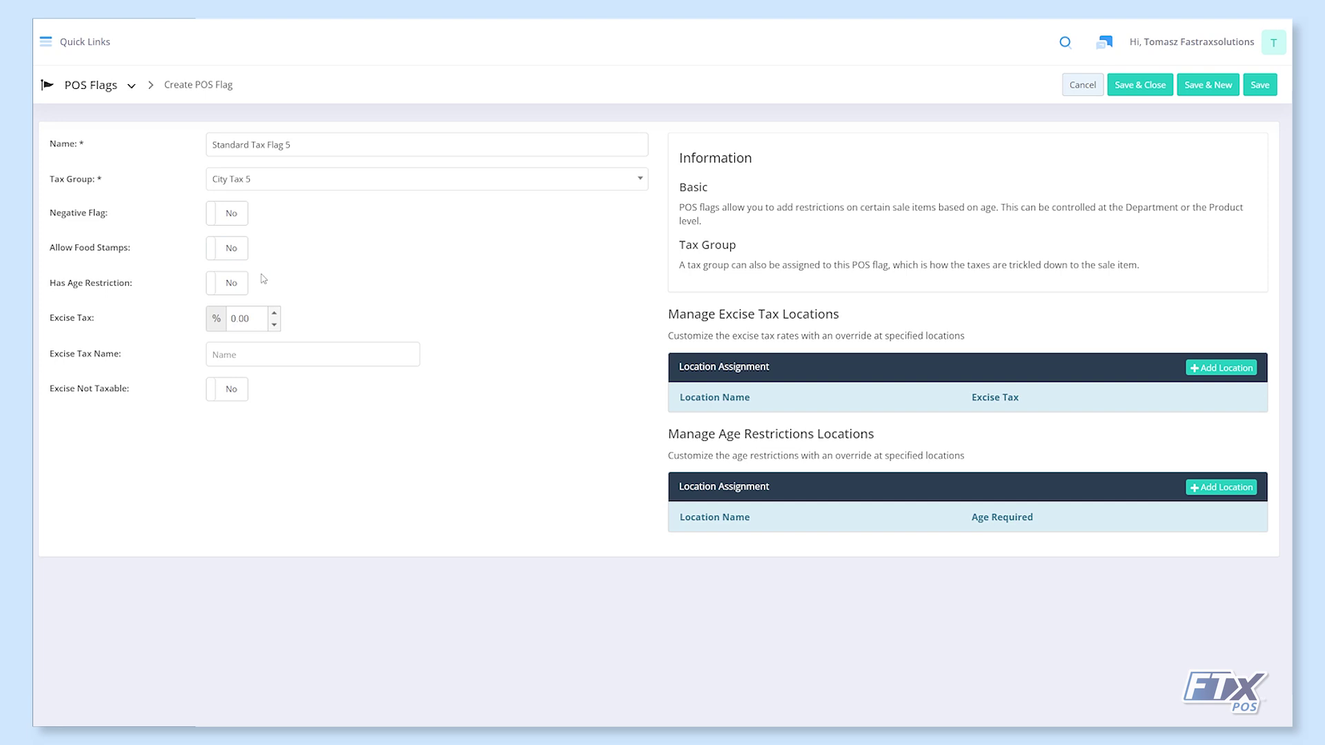
click(240, 283)
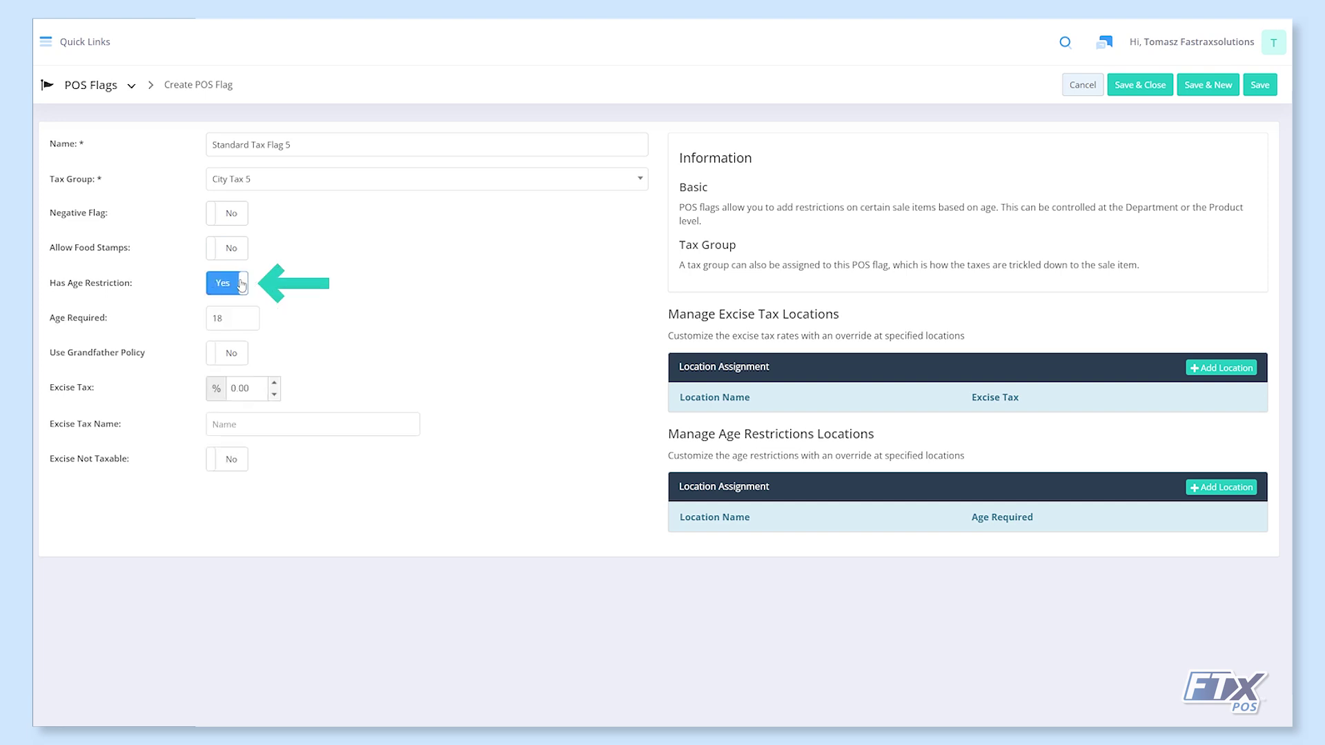
click(237, 316)
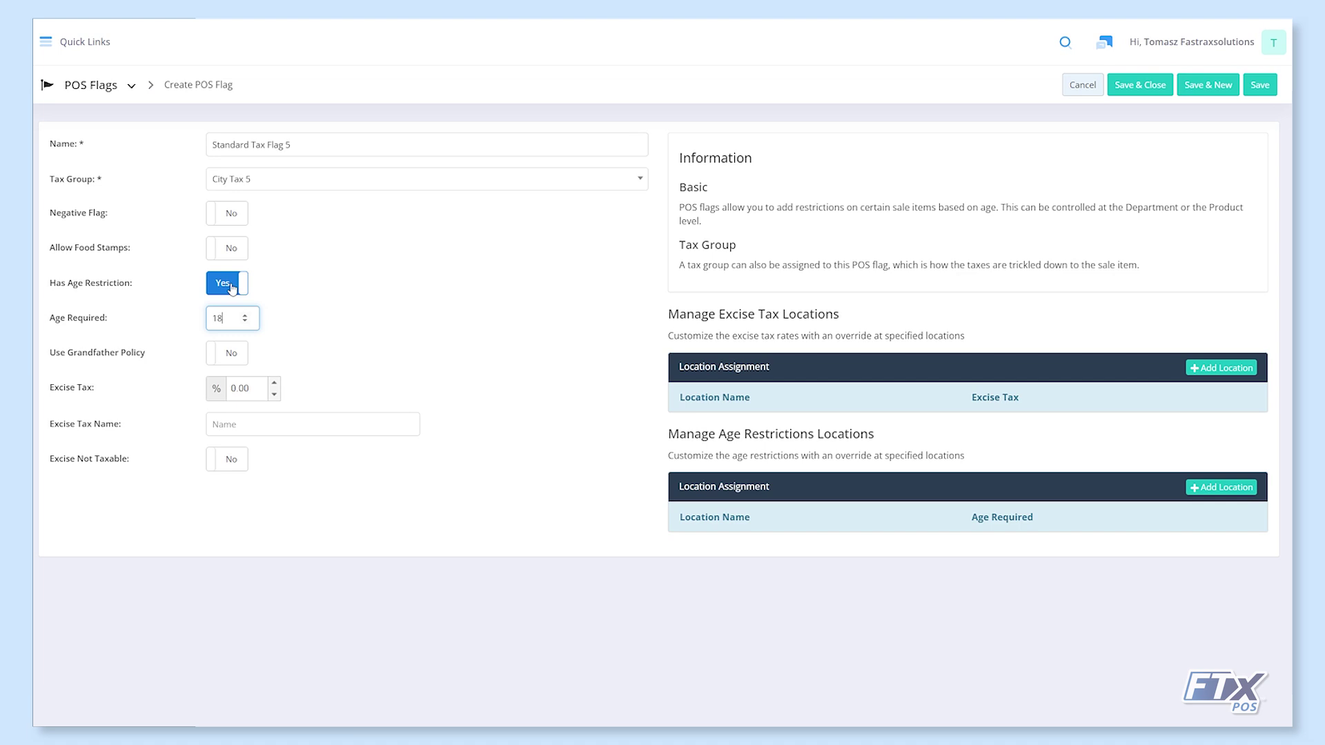
click(232, 288)
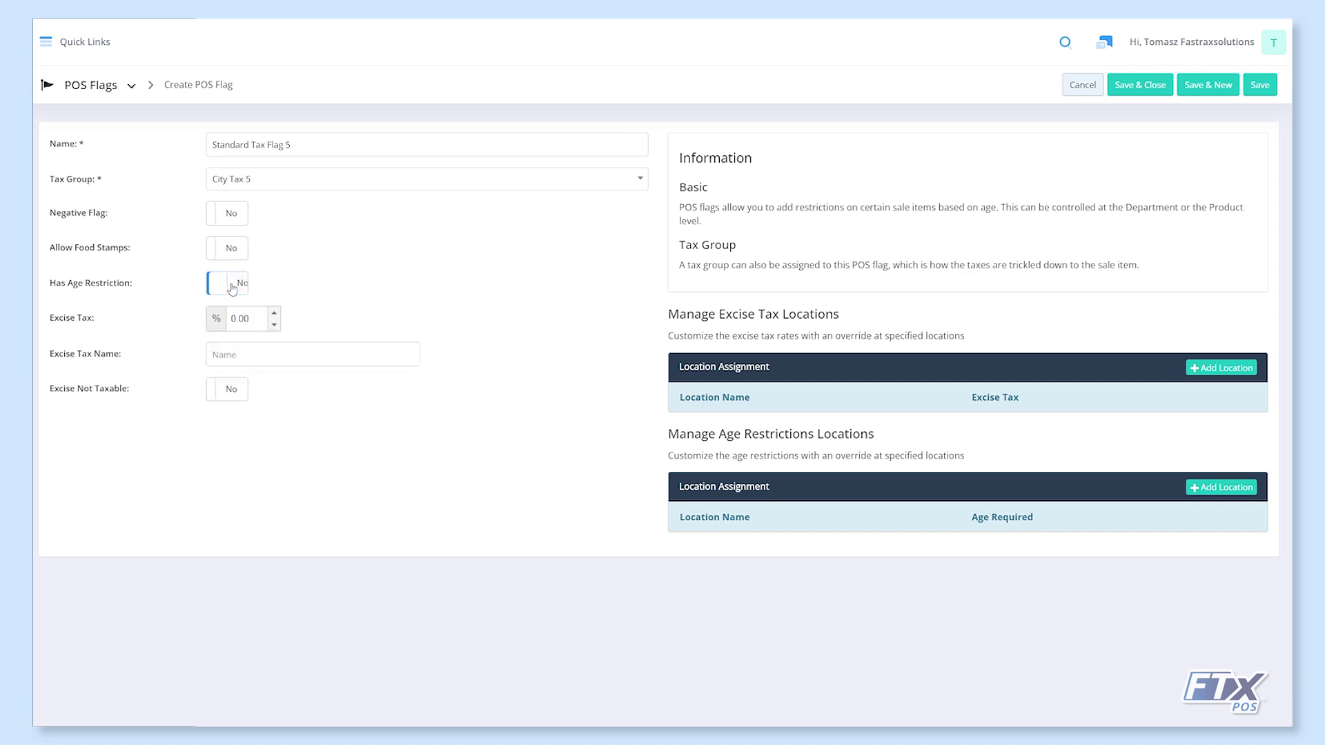
click(262, 318)
Step: Try adding location overrides for excise tax and age restriction, view the available locations, and remove both rows
click(1221, 371)
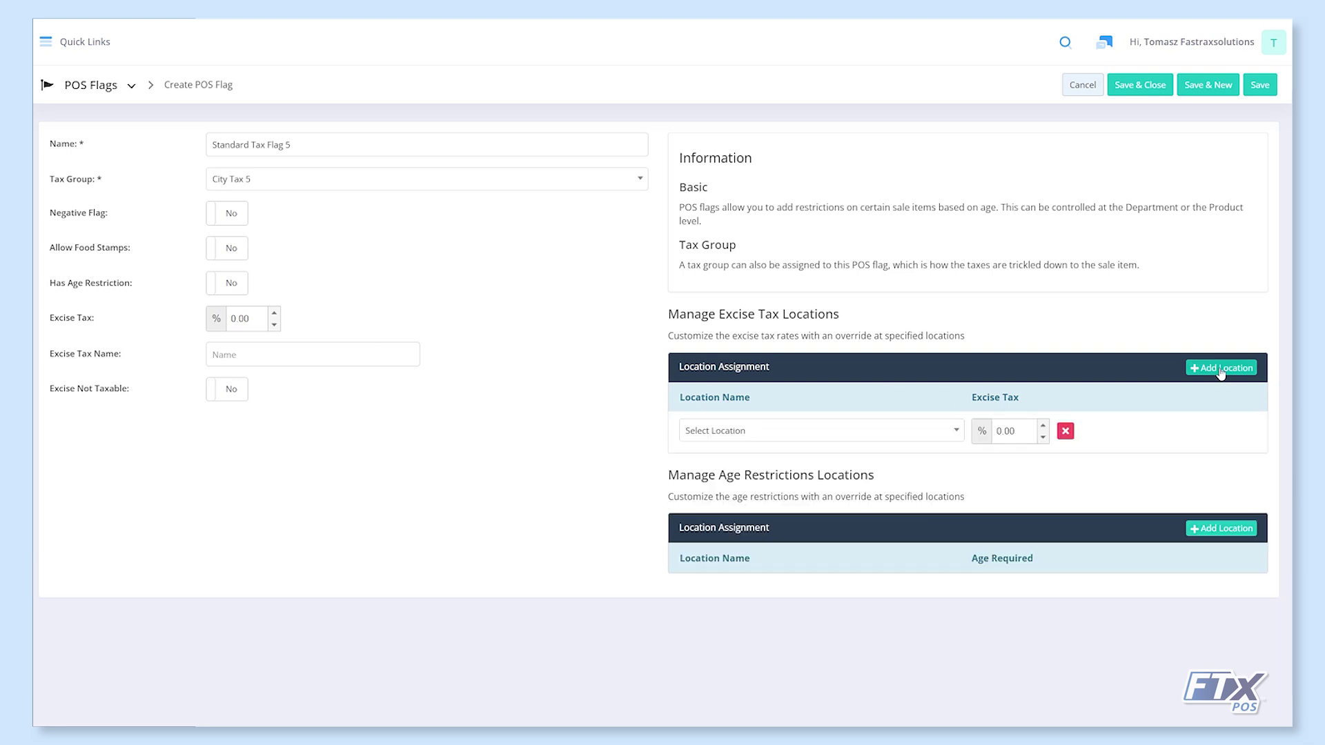
click(958, 435)
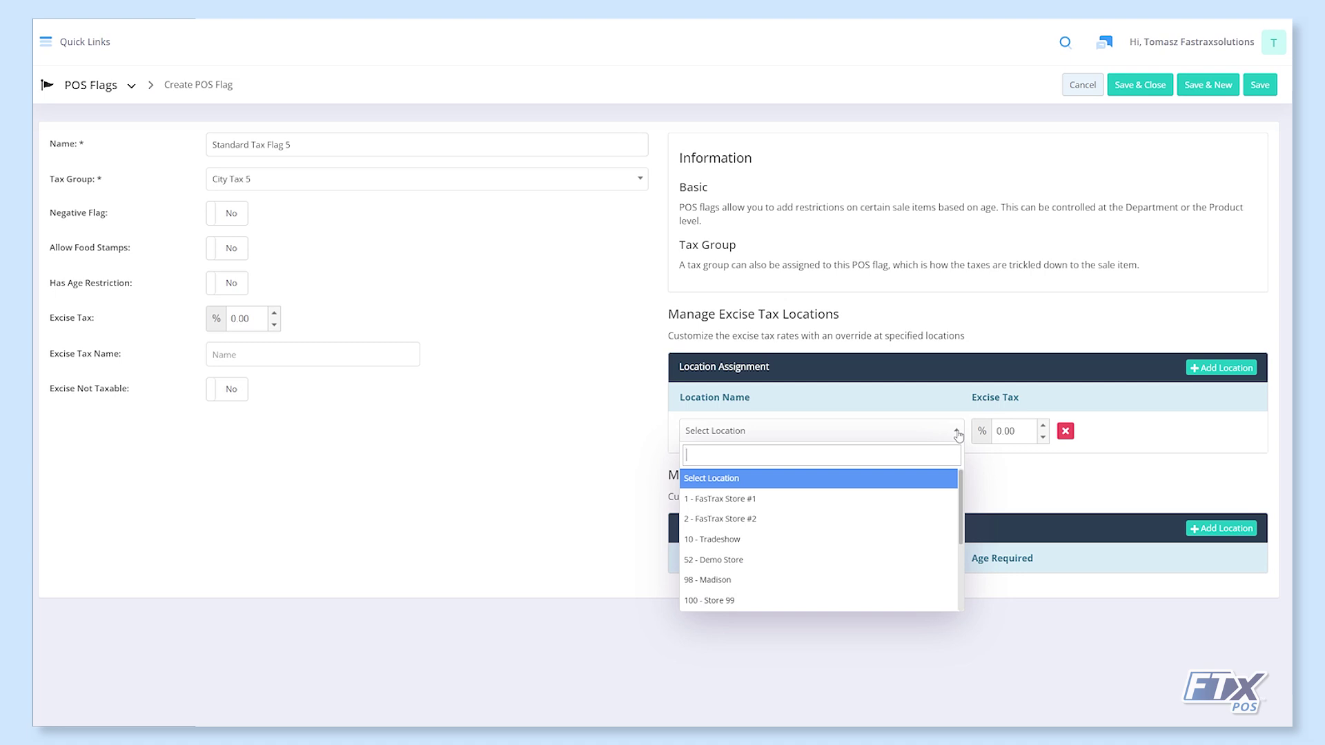
click(958, 436)
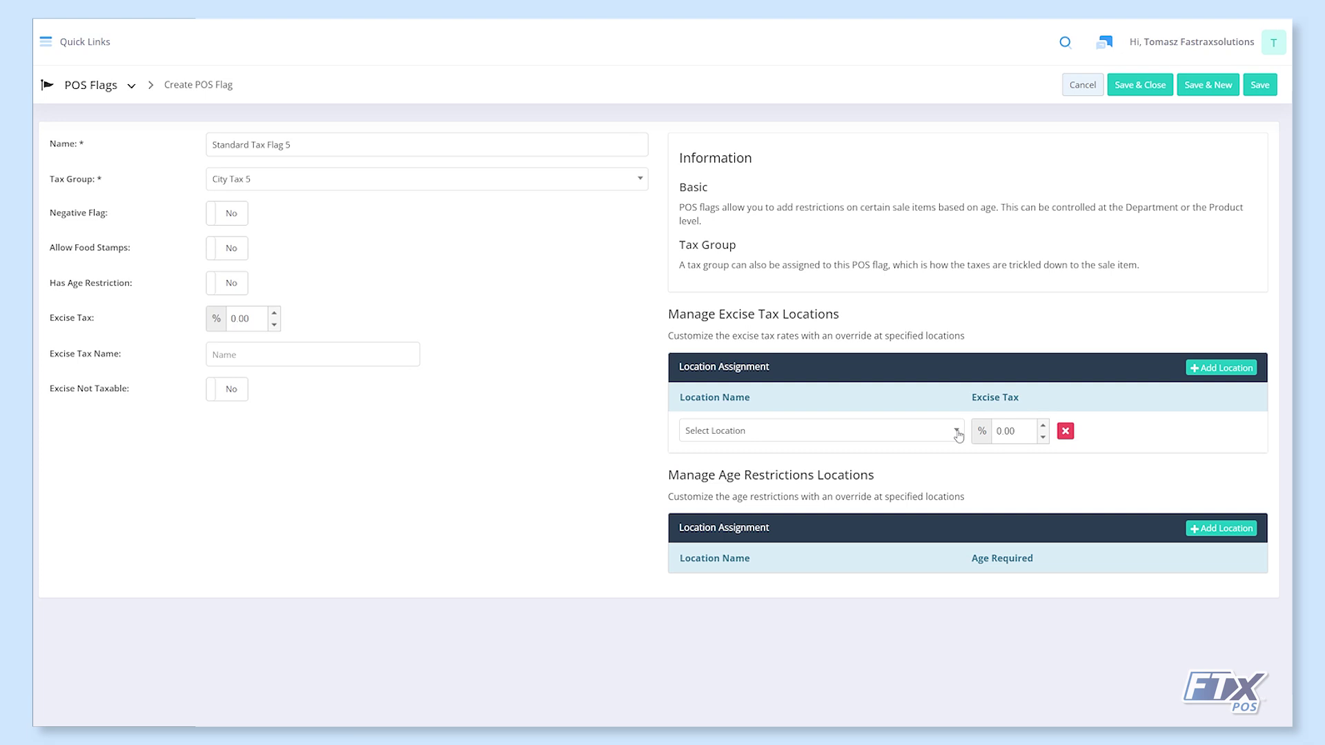
click(1208, 528)
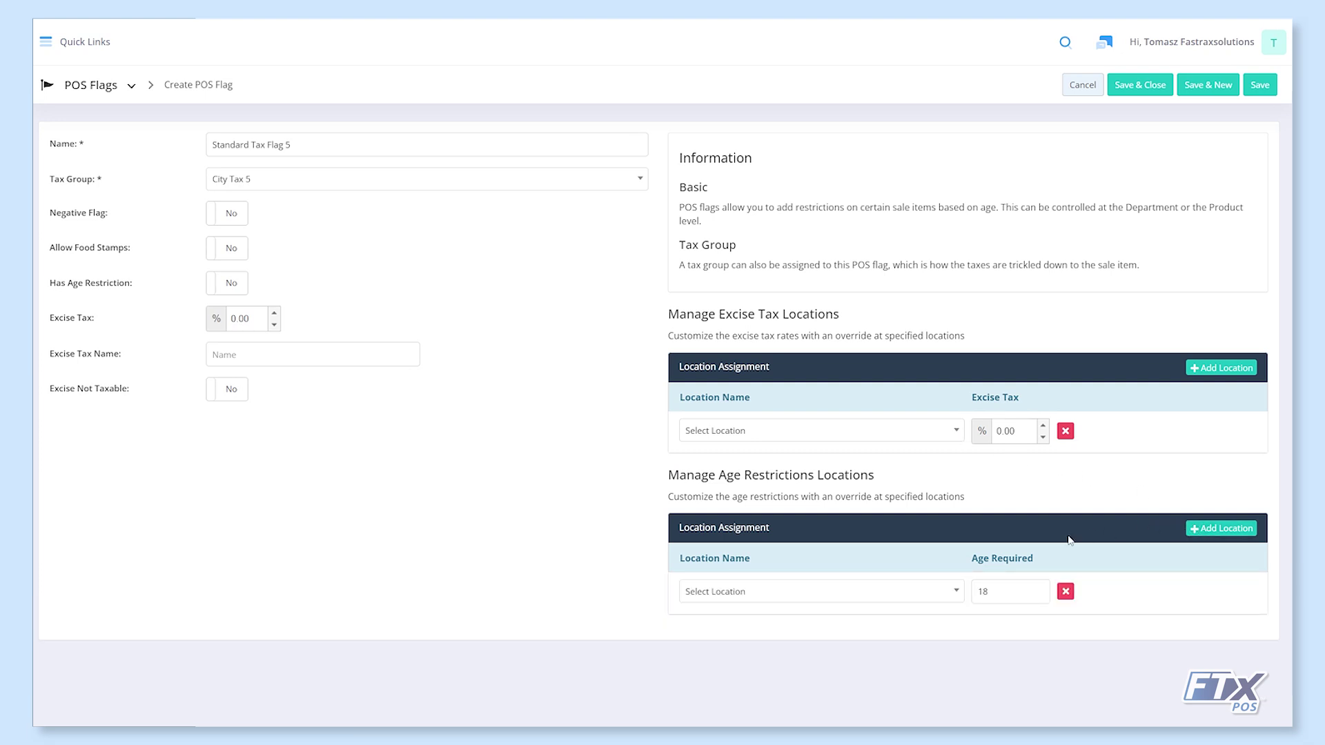
click(957, 592)
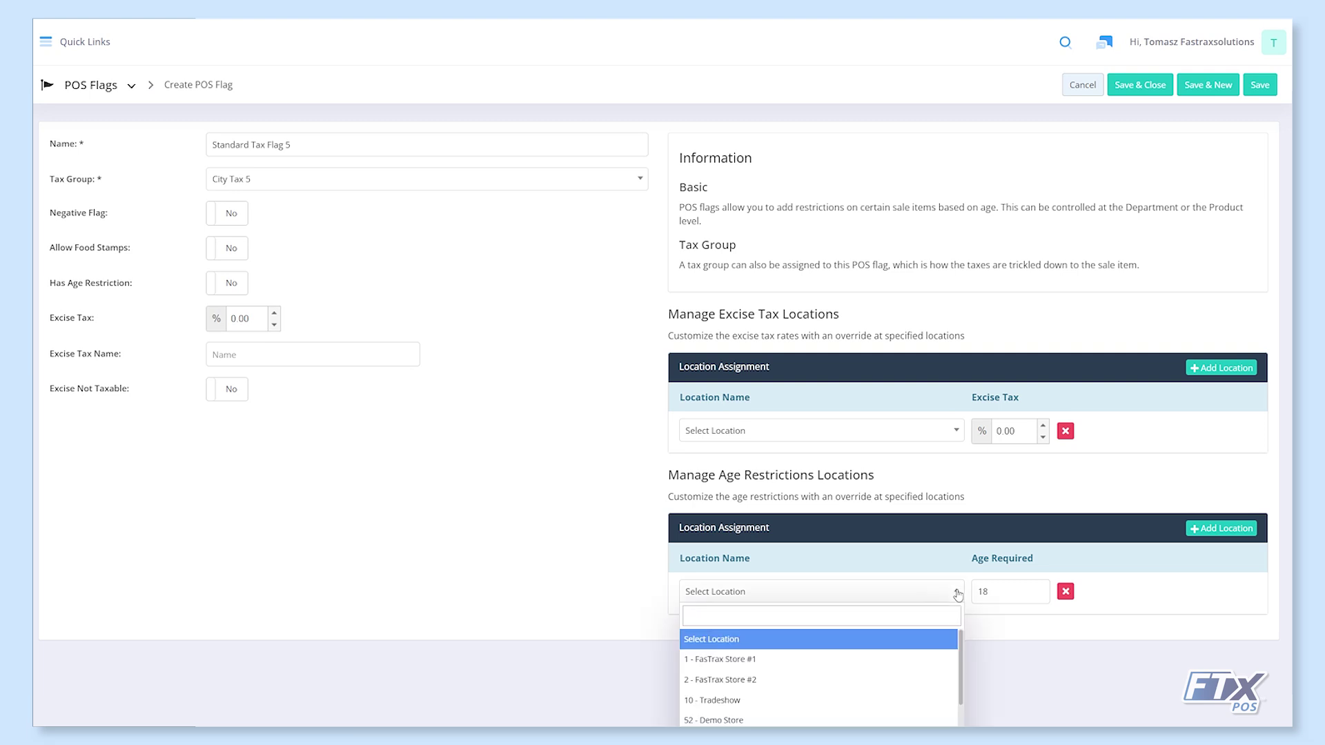
click(958, 595)
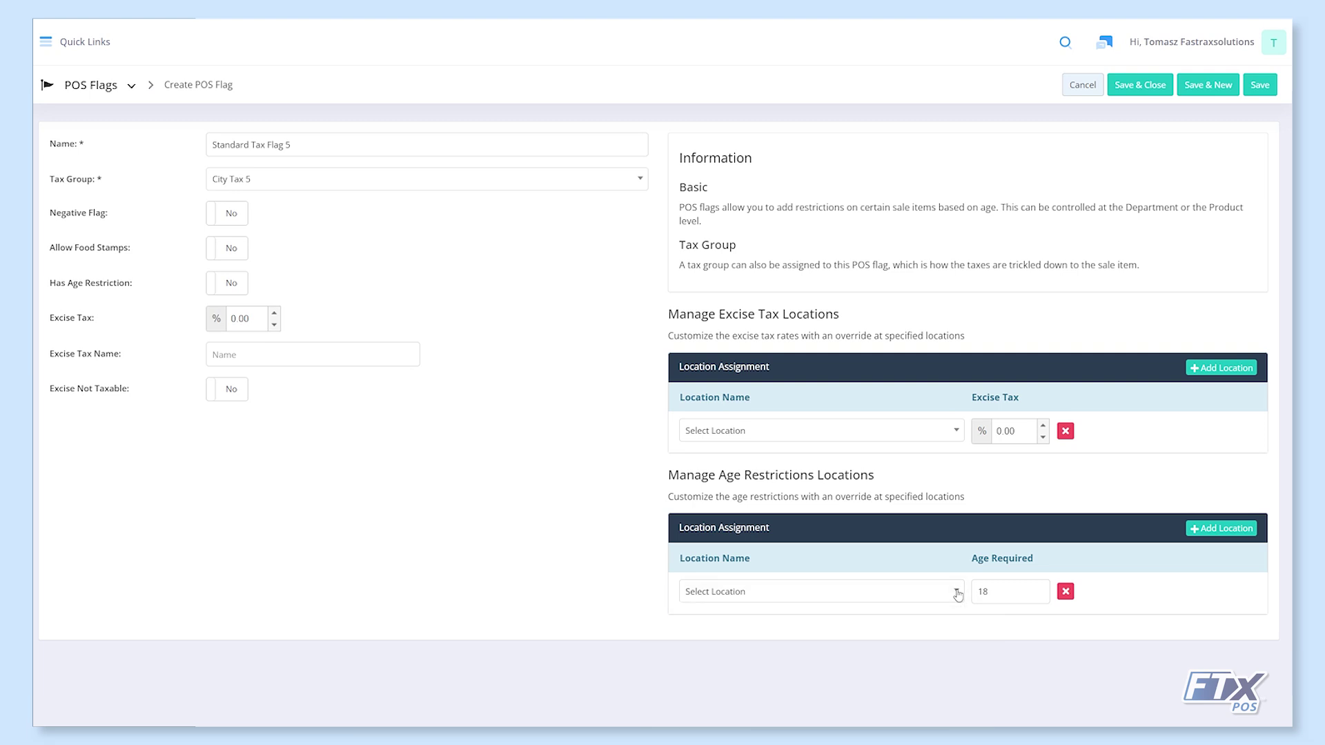
click(1064, 592)
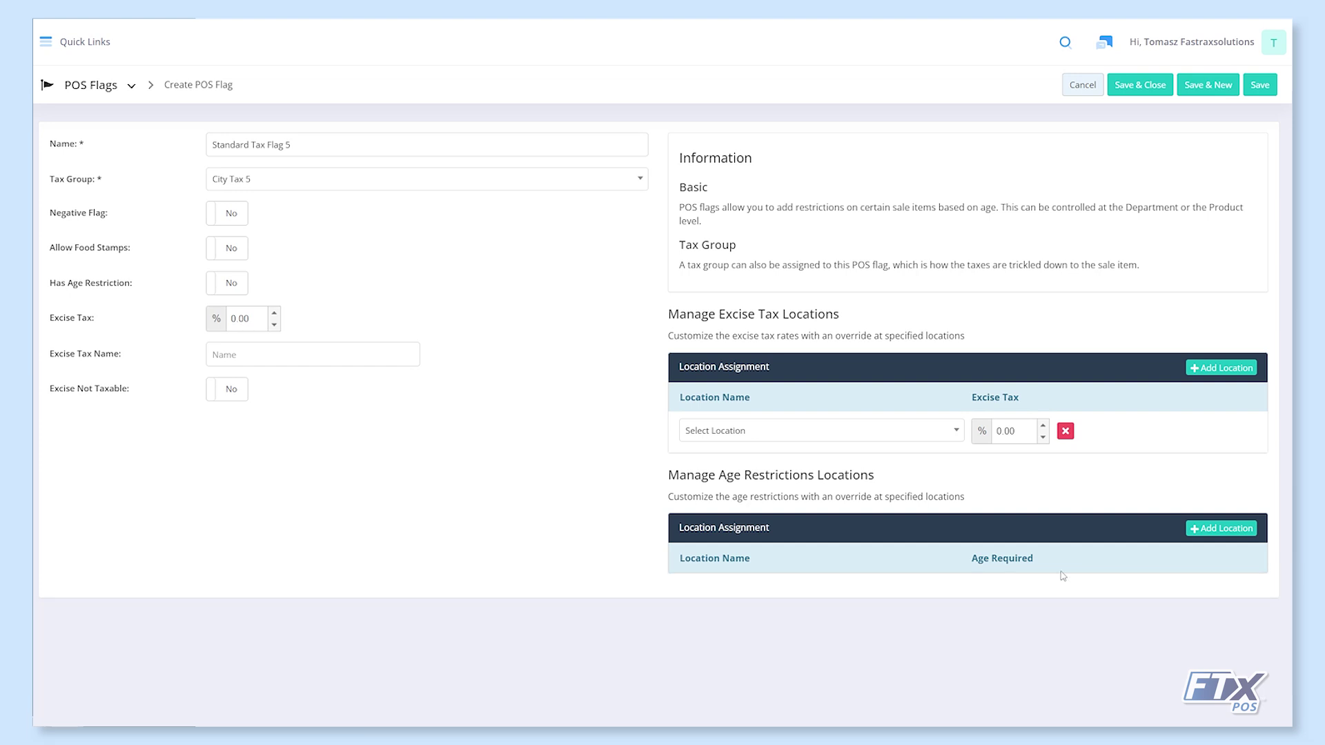
click(1064, 431)
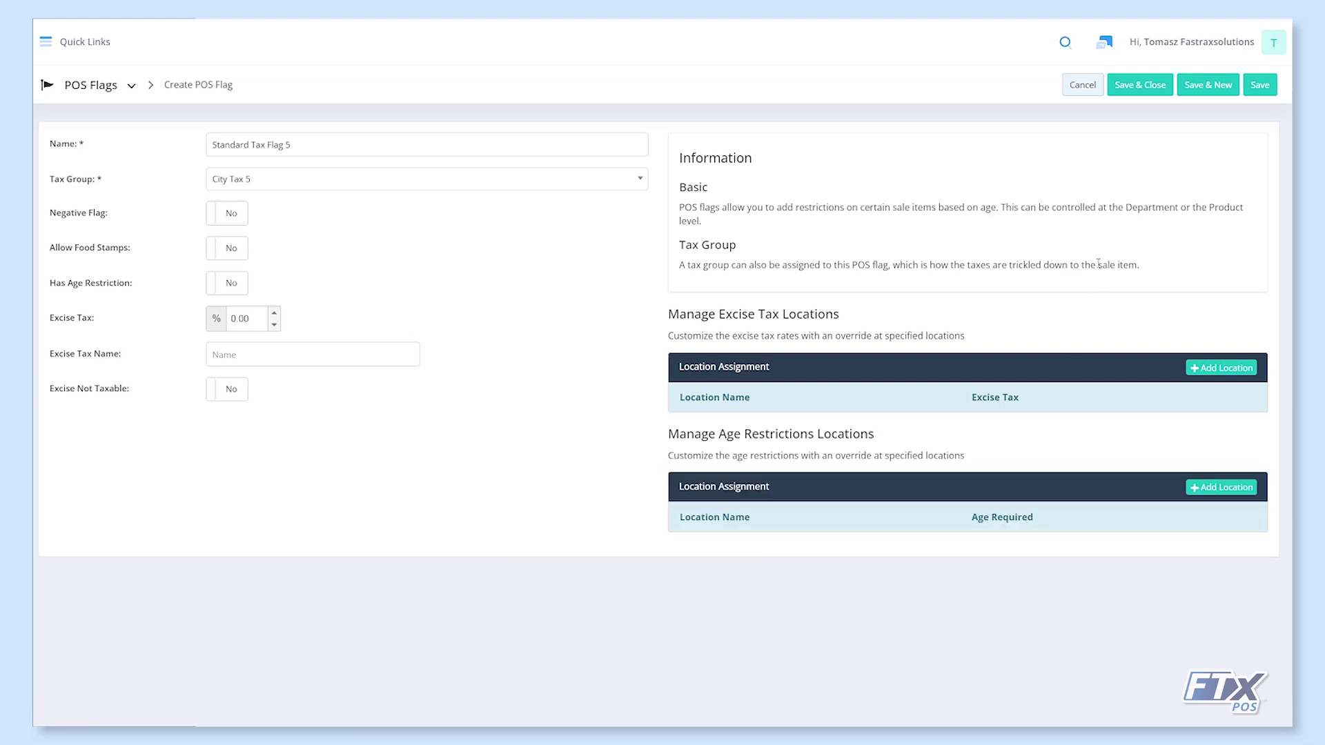
Step: Save and close the Standard Tax Flag 5 POS flag
click(1131, 86)
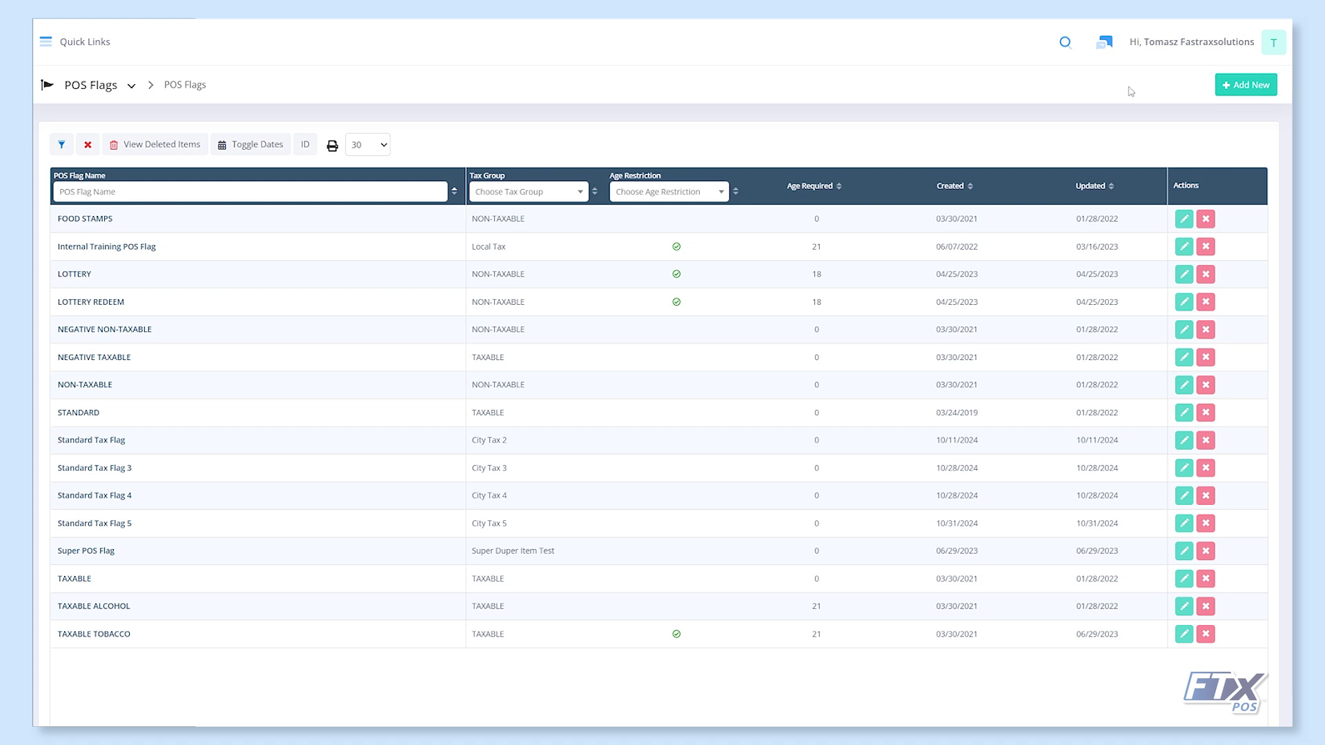
Step: Start another POS flag named Tobacco Tax 5 and assign it the Tobacco Tax 5 tax group
click(1224, 88)
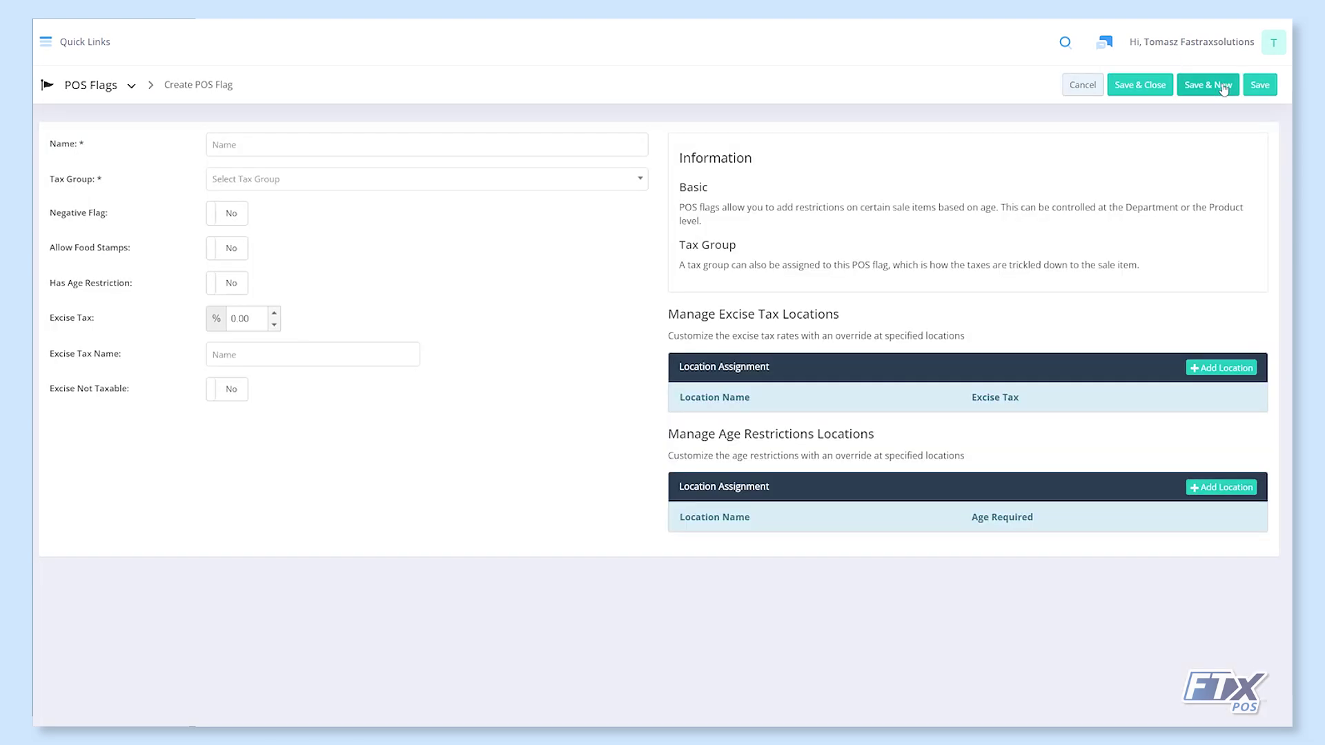
click(605, 148)
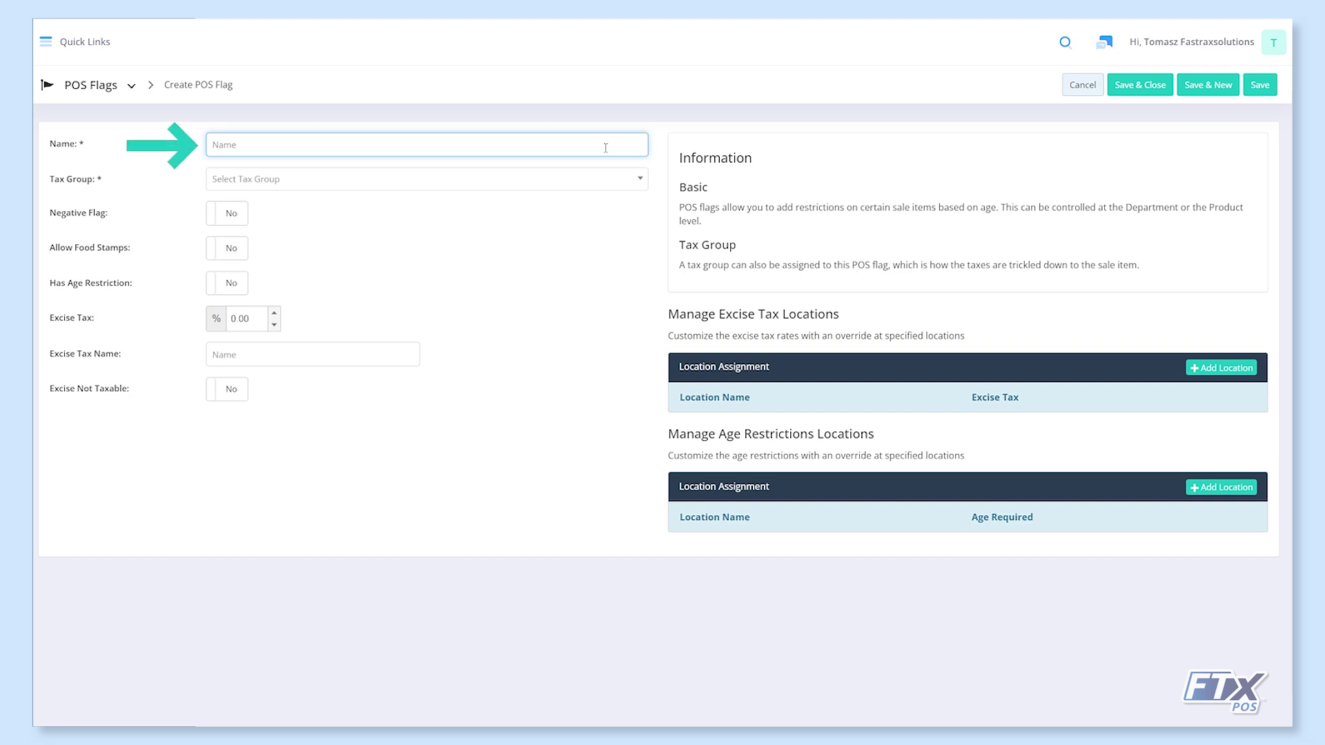
text(Tobacco Tax 5)
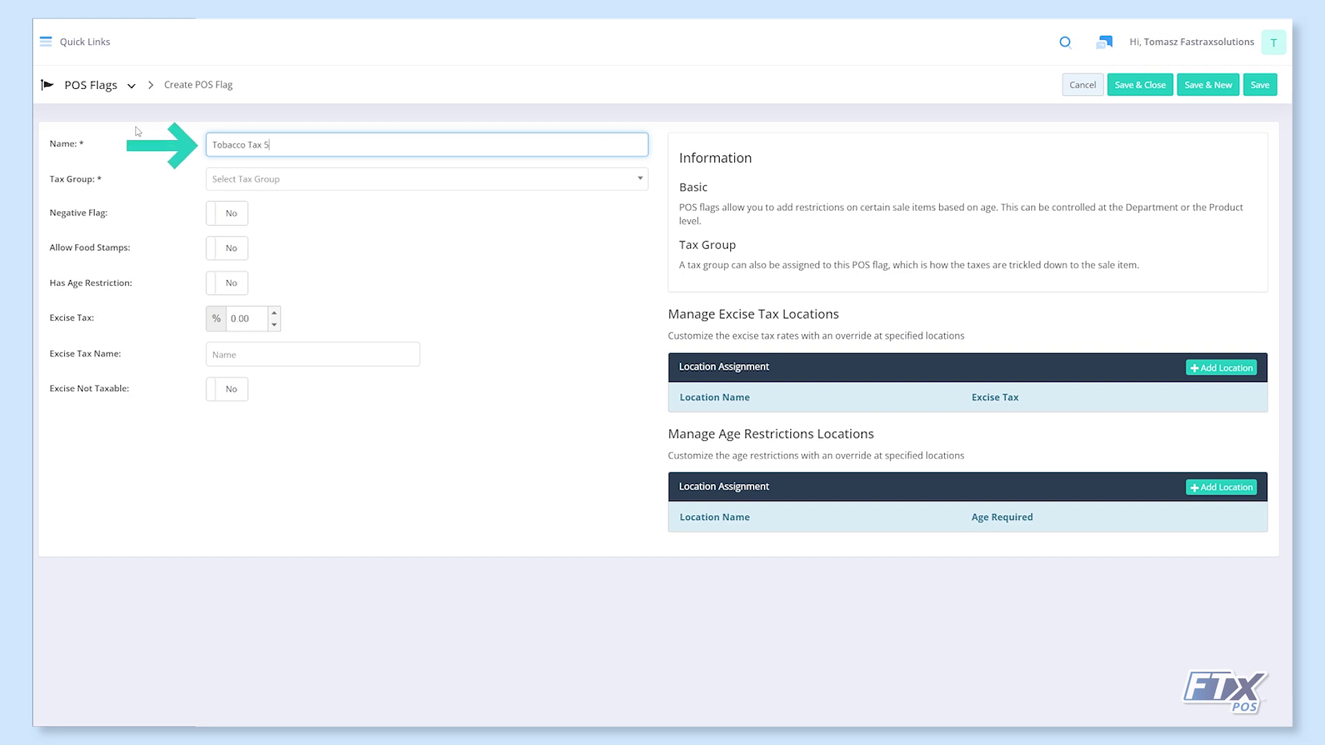
click(279, 182)
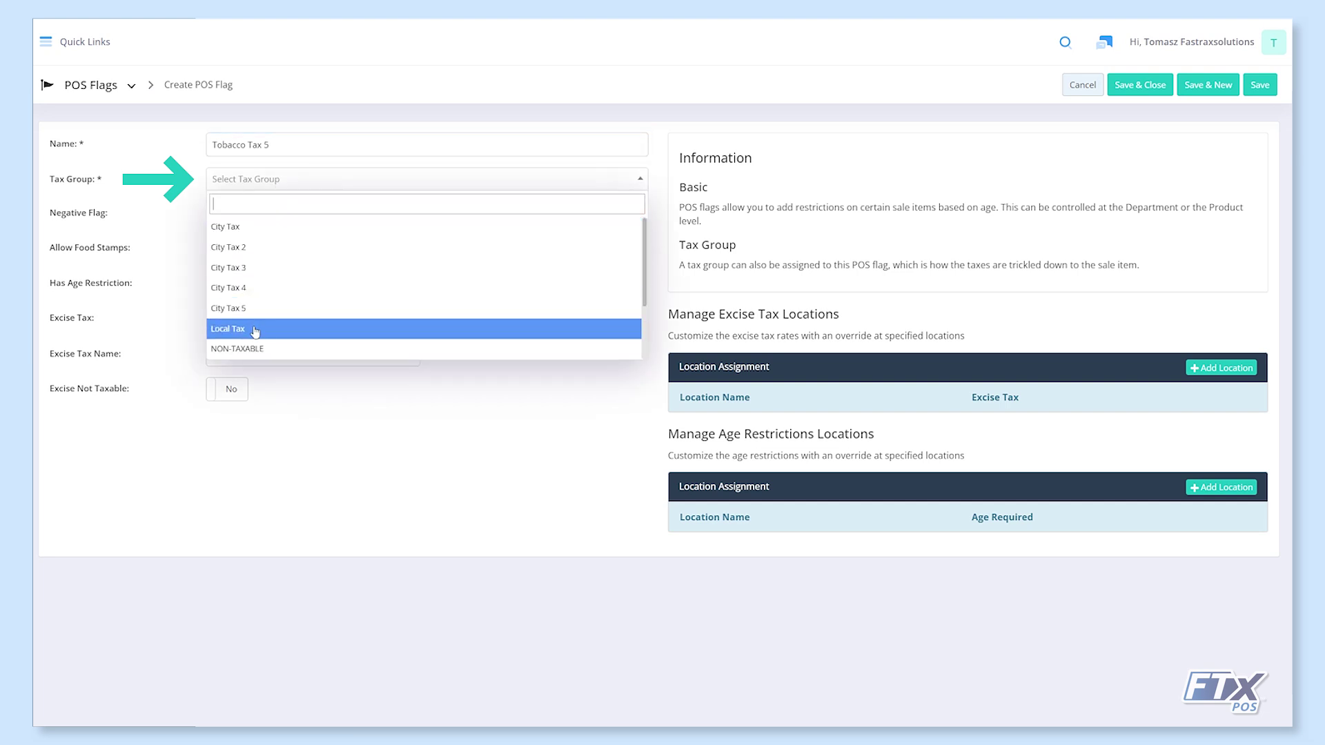
scroll(260, 331, down, 2)
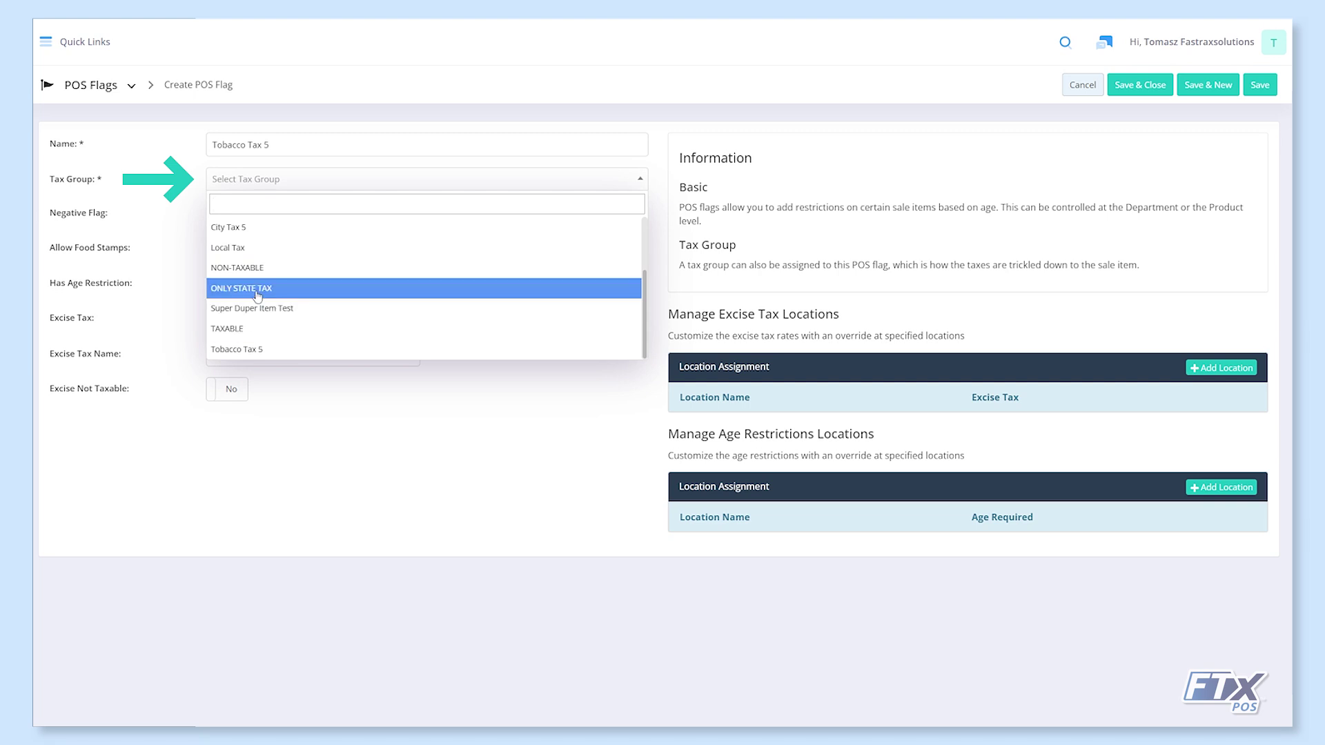
click(255, 349)
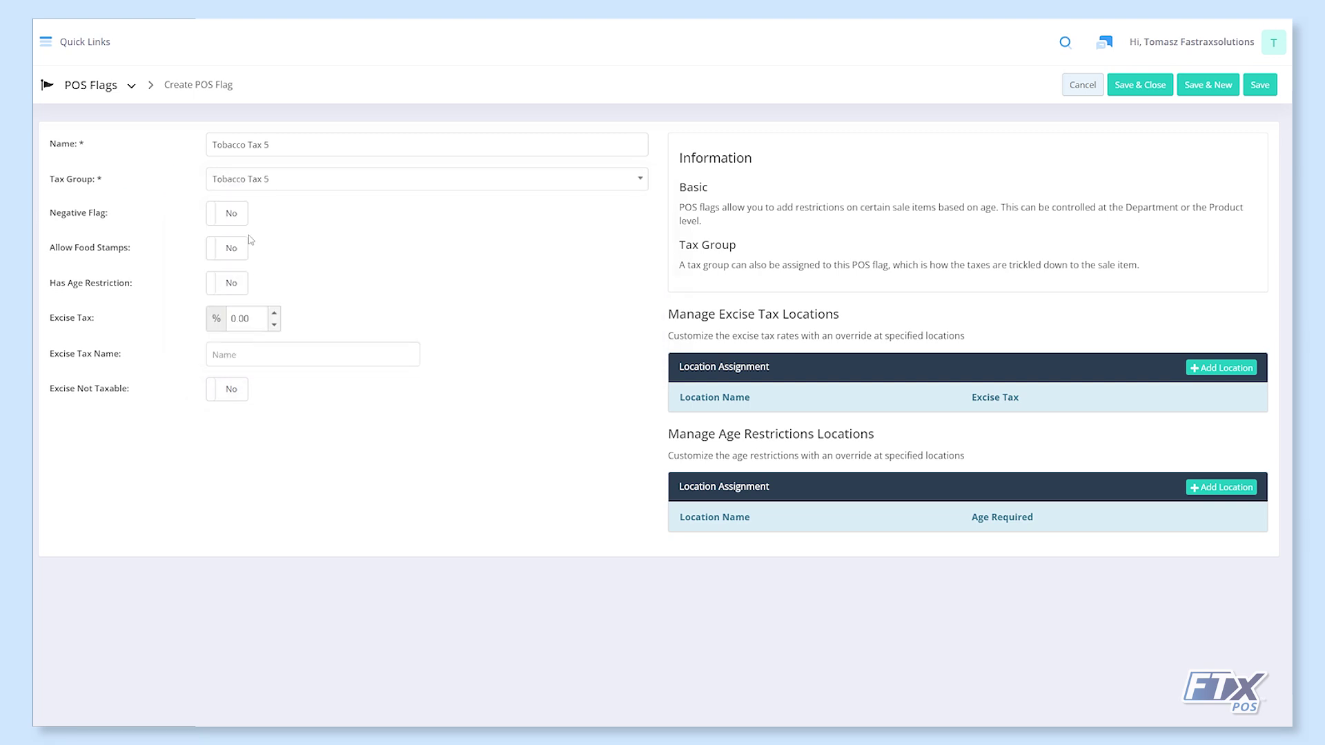
Step: Turn on the age restriction for the Tobacco Tax 5 flag with a required age of 21, leaving the grandfather policy off
click(231, 282)
click(235, 311)
drag(235, 311, 175, 322)
text(21)
click(331, 335)
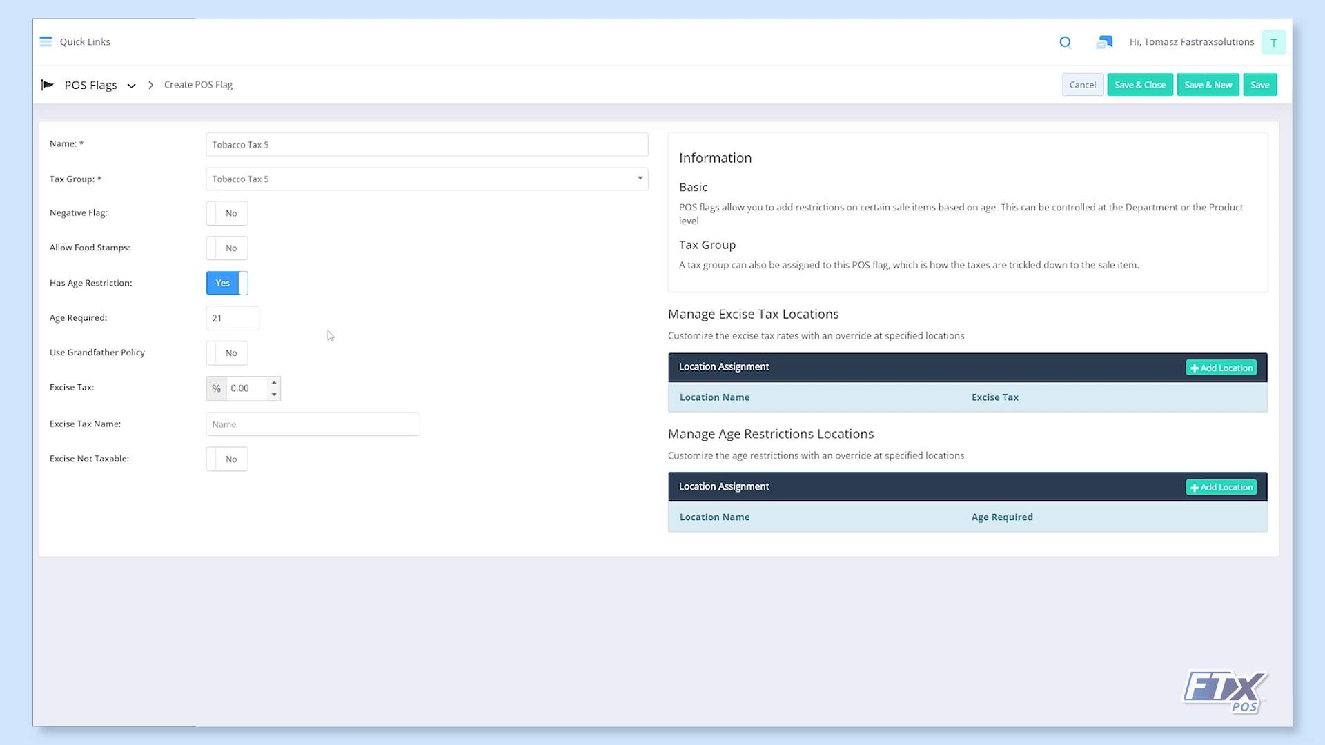
click(237, 352)
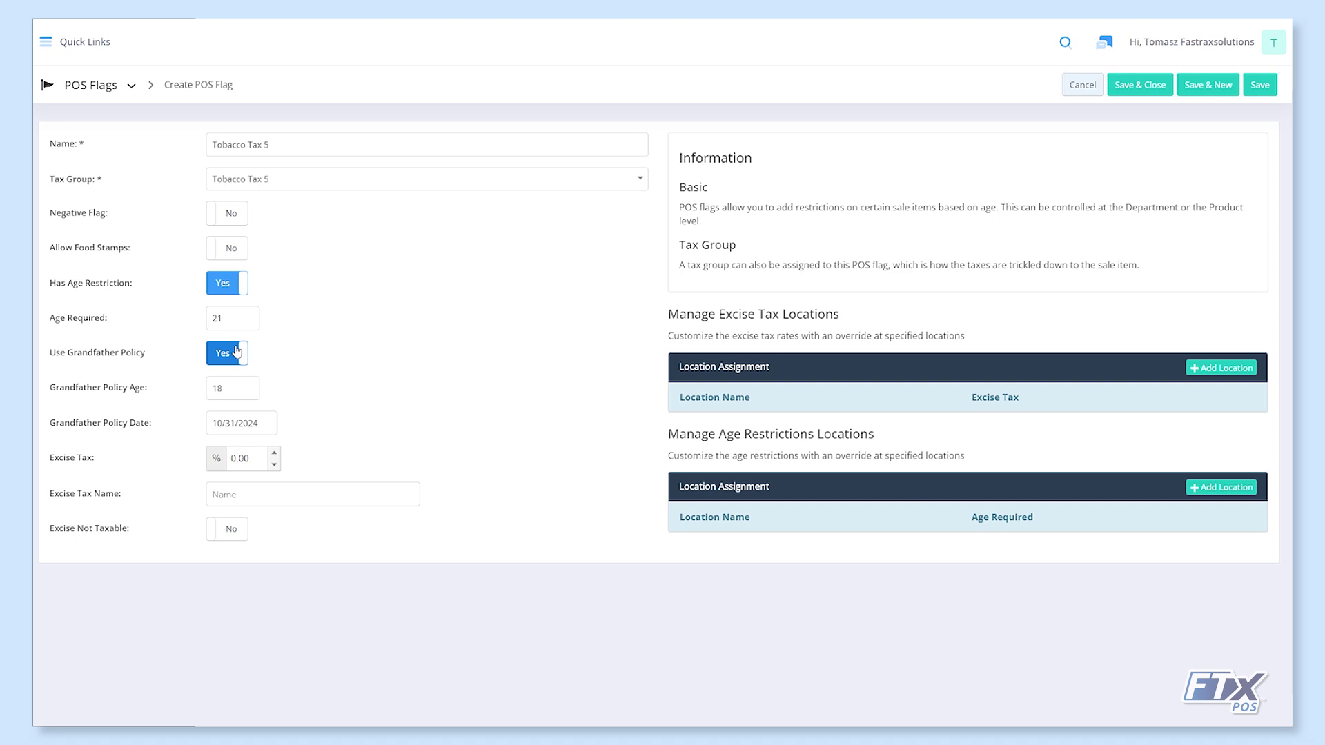
click(237, 351)
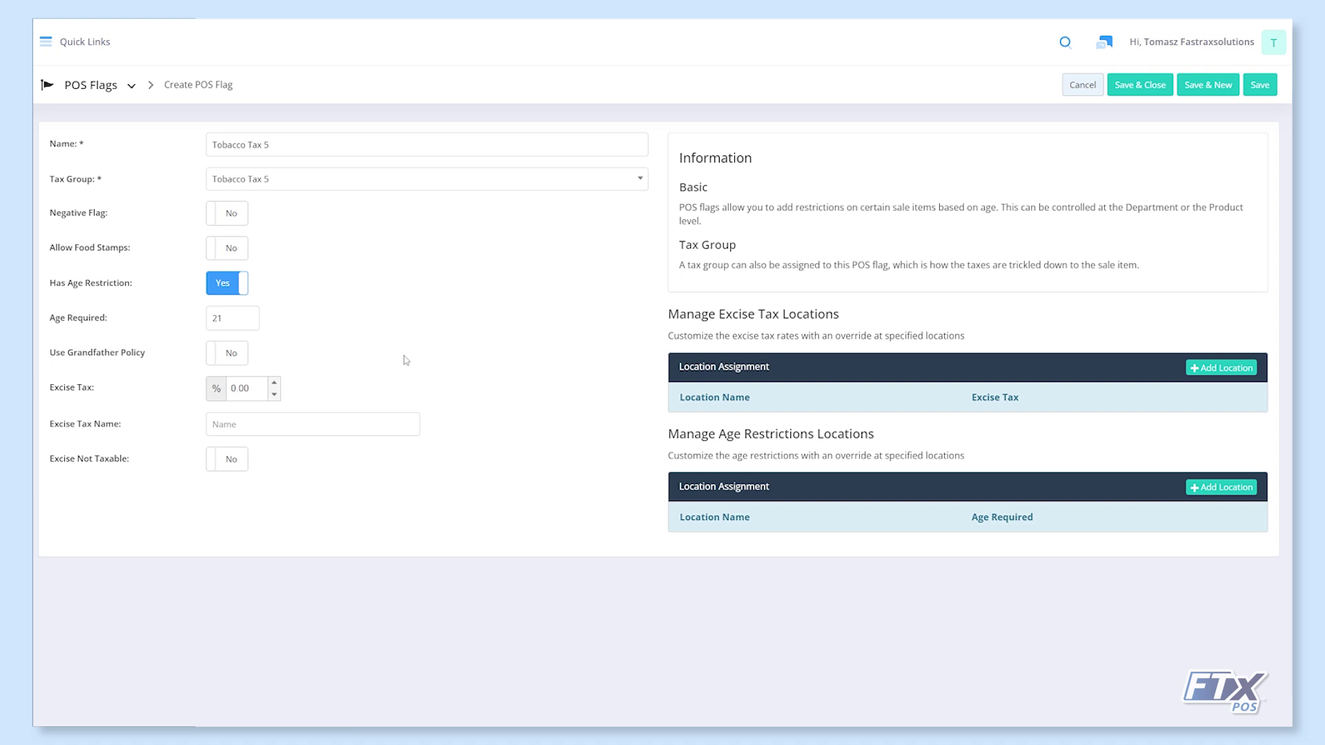
Step: Add an age restriction override of 21 for location 1 - FasTrax Store #1, and save and close the flag
click(1218, 493)
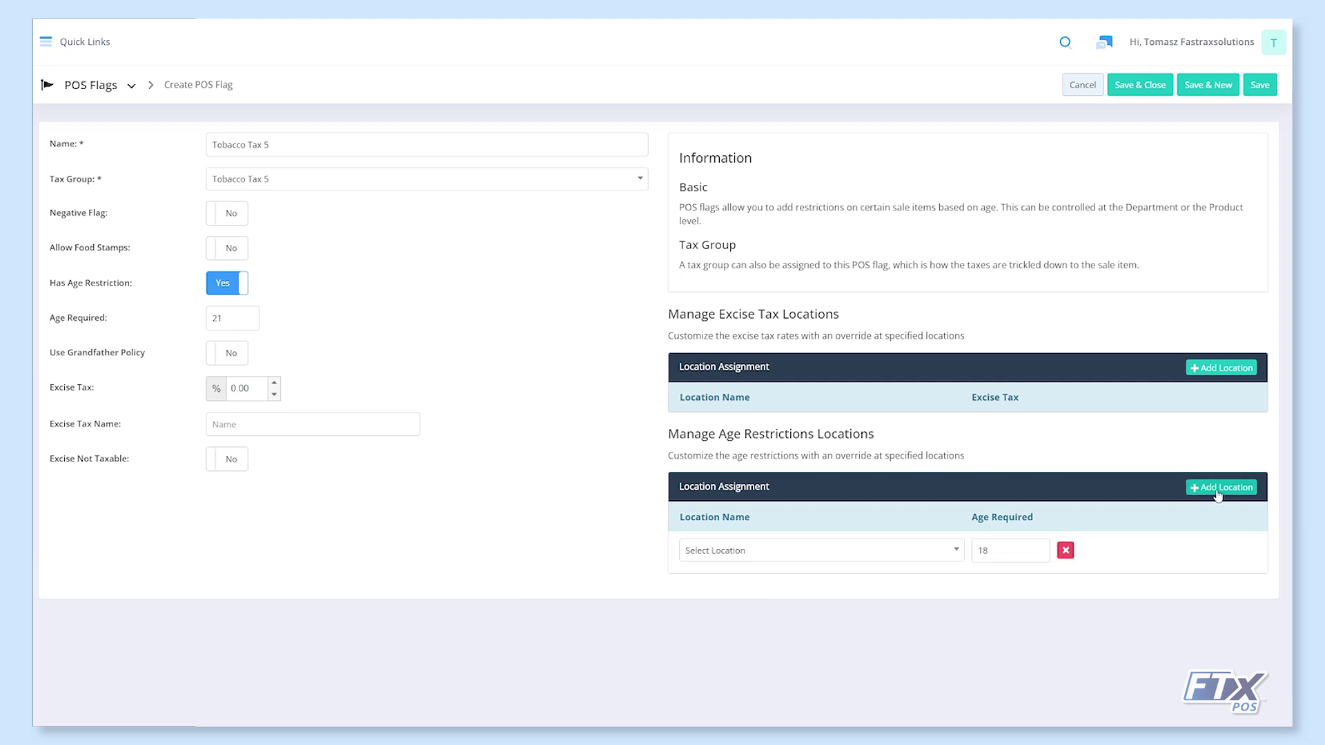
click(1035, 548)
click(948, 551)
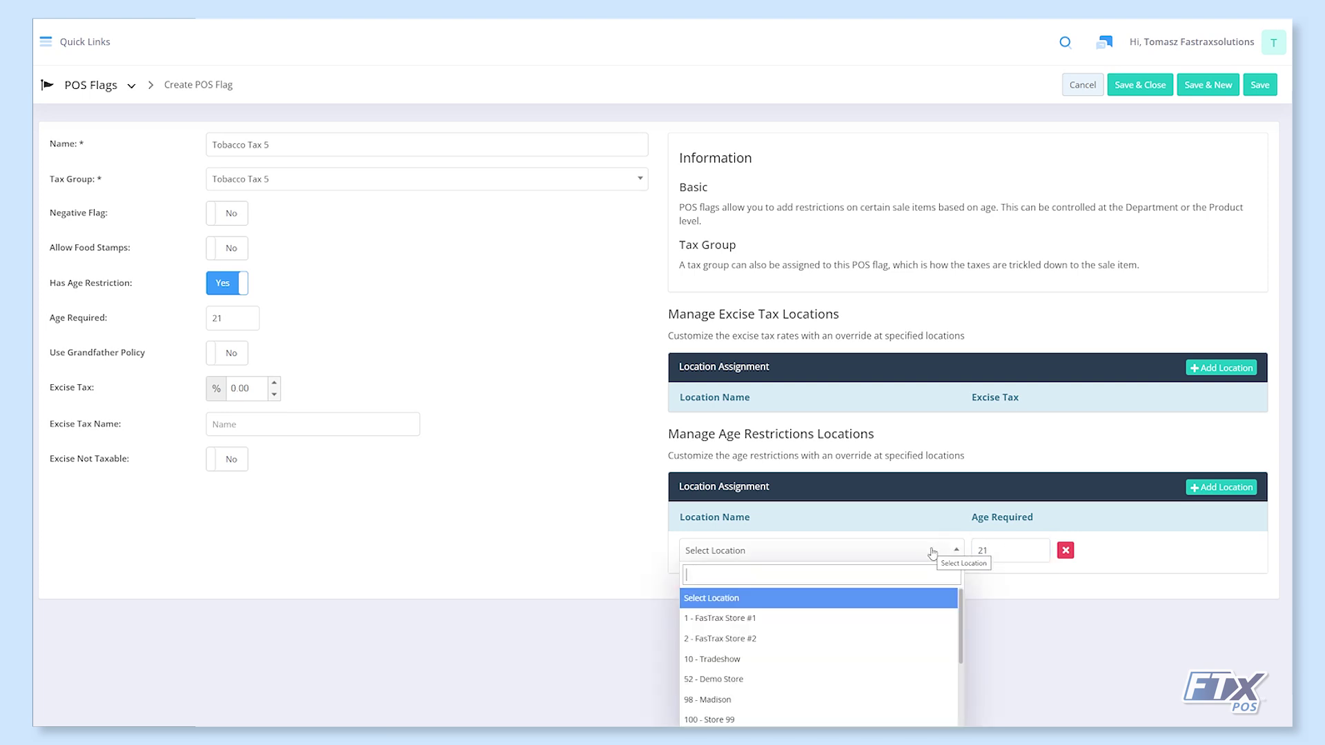
click(901, 618)
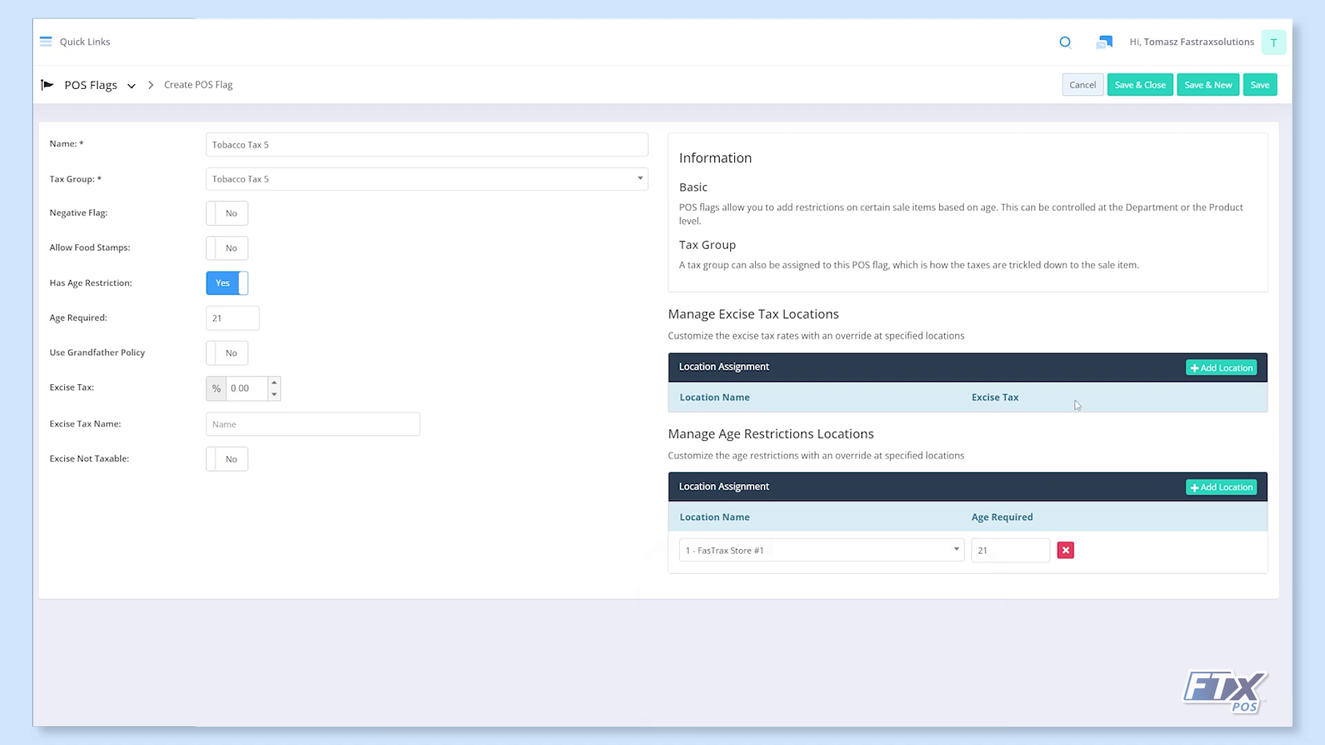
click(1151, 81)
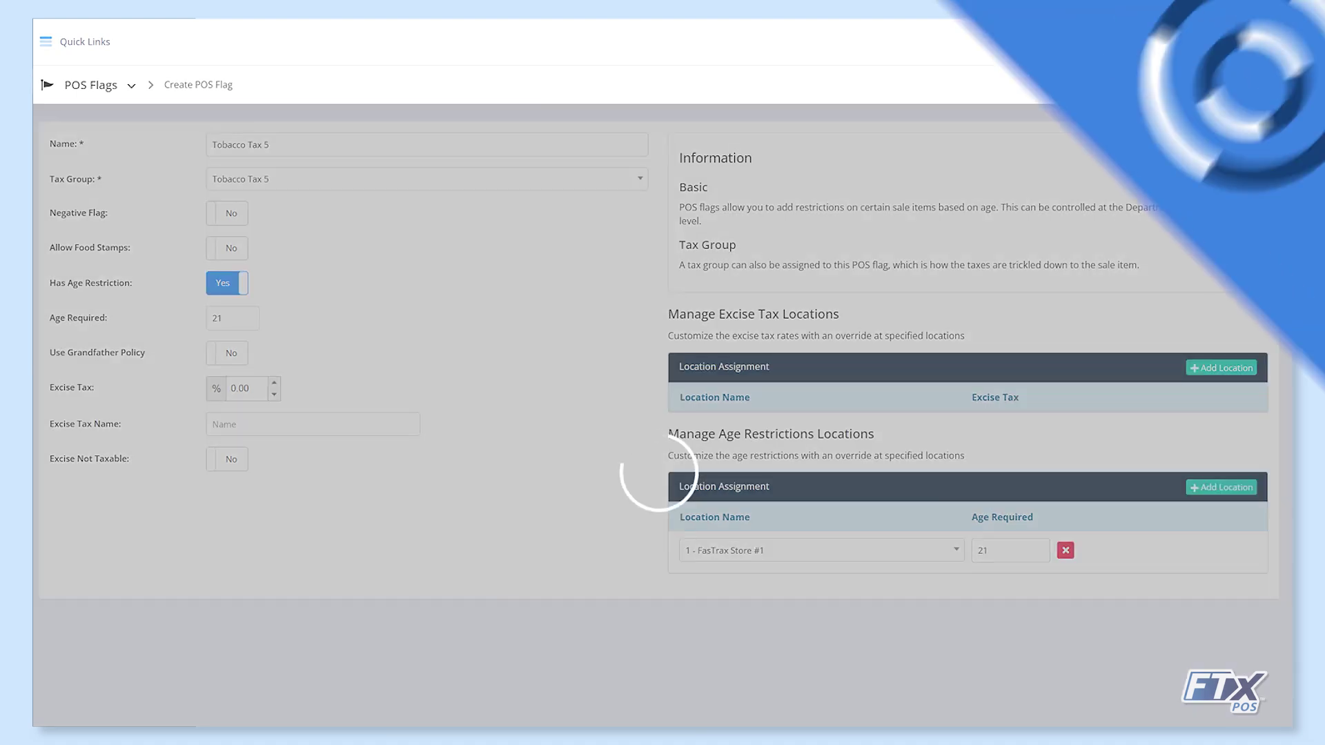